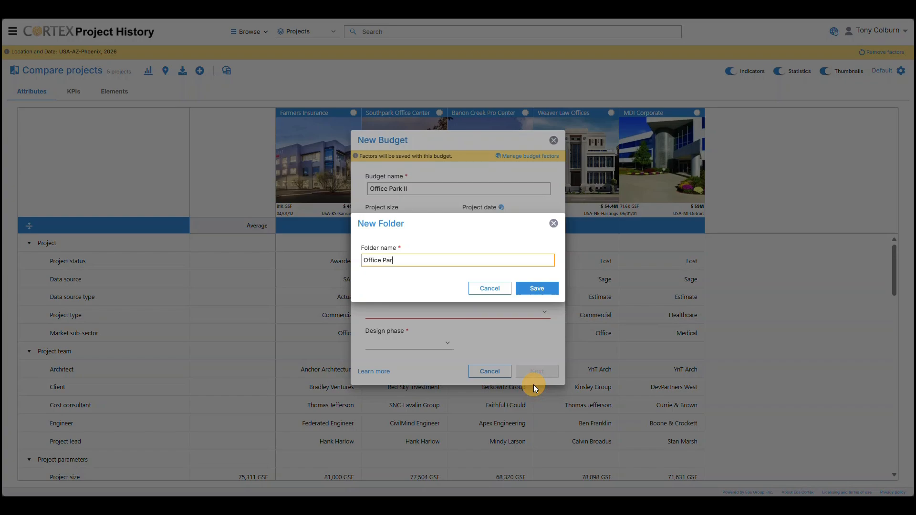
# Step: Save the new Office Park II folder and set the budget's design phase to Conceptual Design, continuing to the population options
pyautogui.click(543, 290)
pyautogui.click(447, 342)
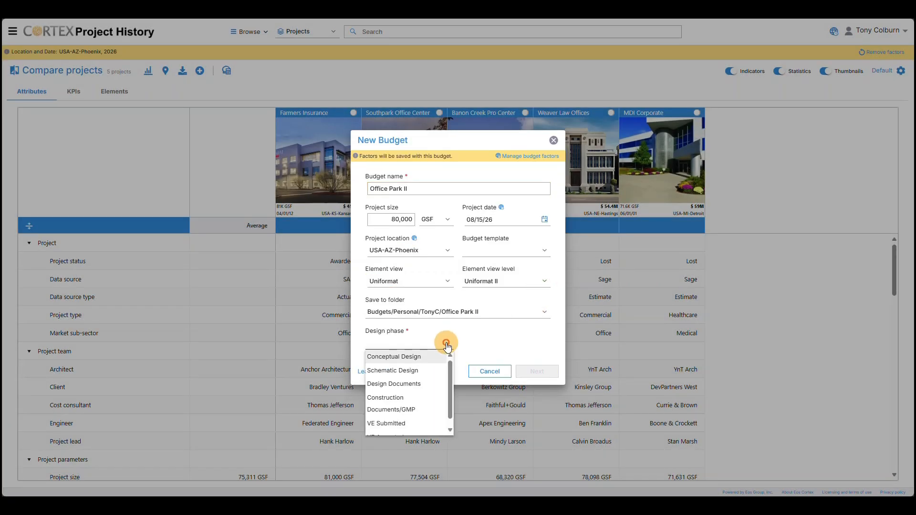
pyautogui.click(426, 356)
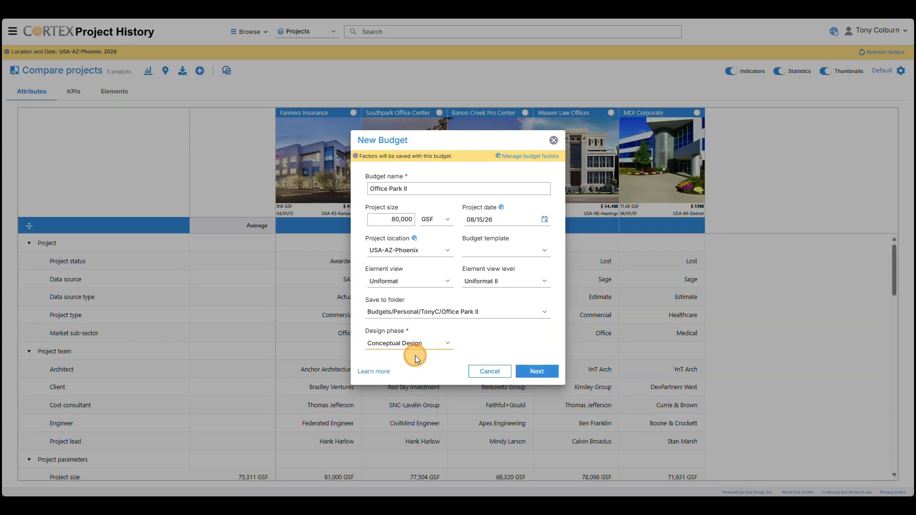
pyautogui.click(531, 371)
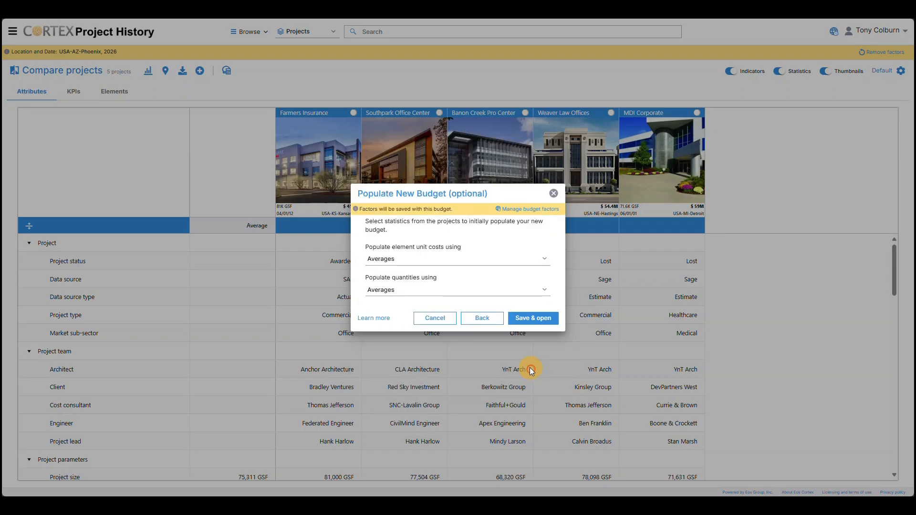
# Step: Keep Averages for populating both element unit costs and quantities, and save and open the new budget
pyautogui.click(502, 266)
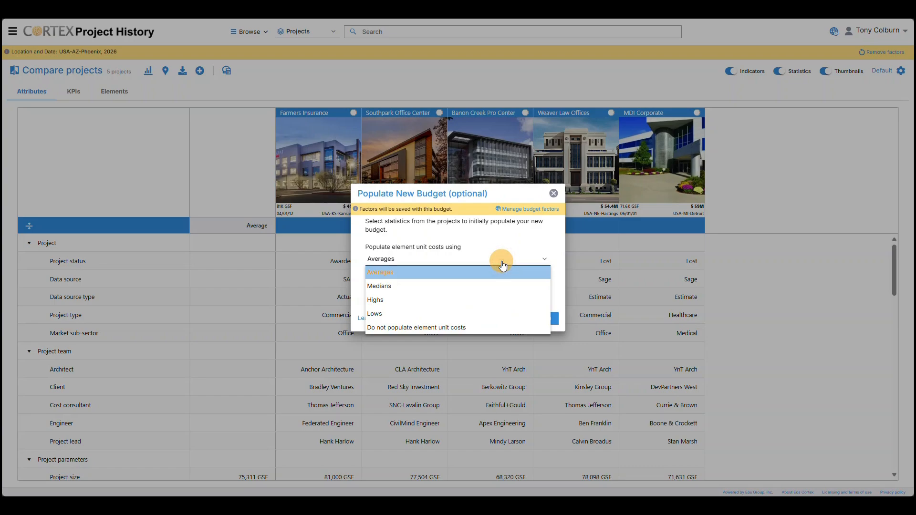
pyautogui.click(503, 266)
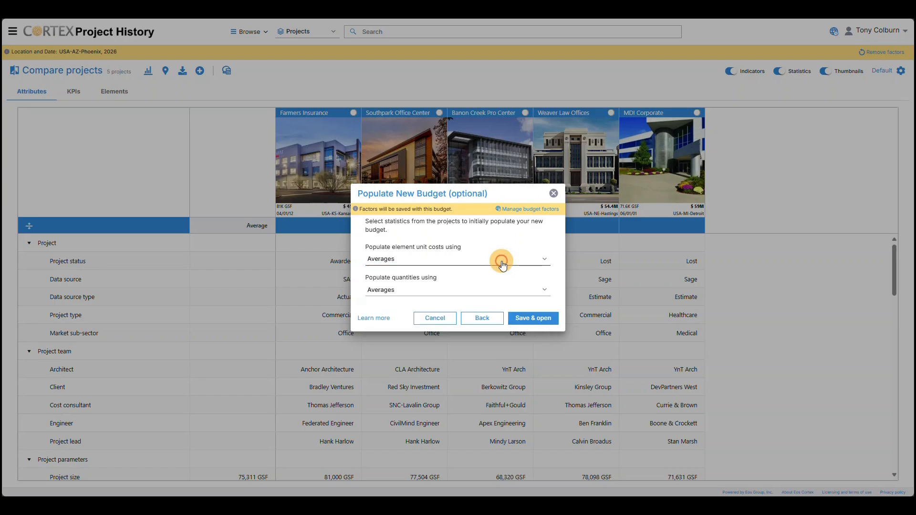
pyautogui.click(501, 294)
pyautogui.click(500, 294)
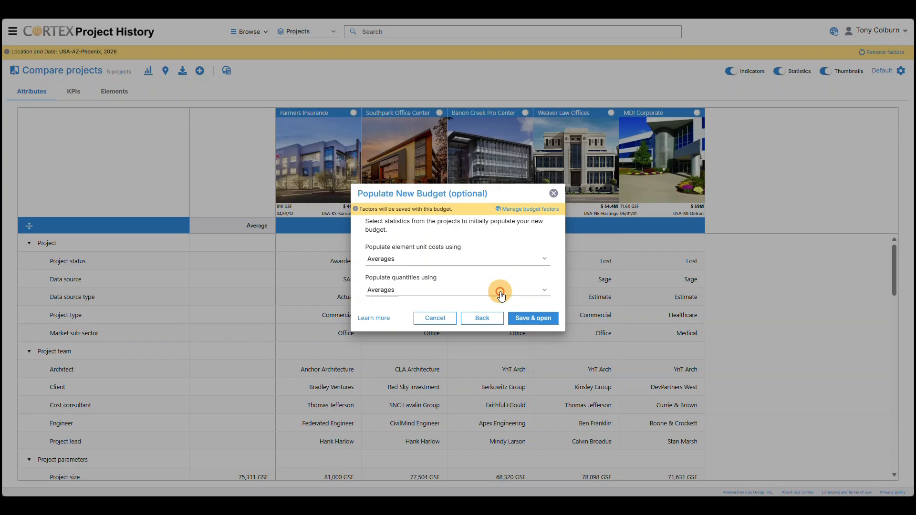
pyautogui.click(535, 321)
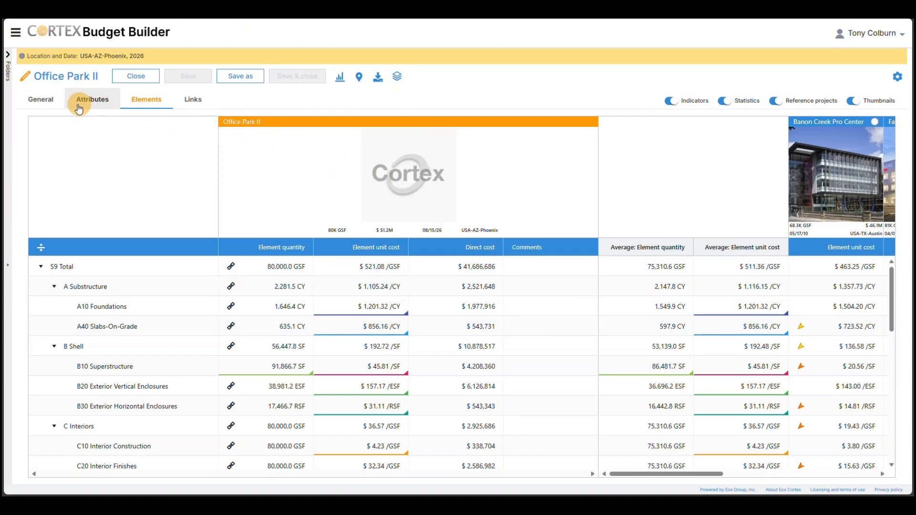
# Step: Add the high-rise building image as the project picture in the budget's general information
pyautogui.click(41, 99)
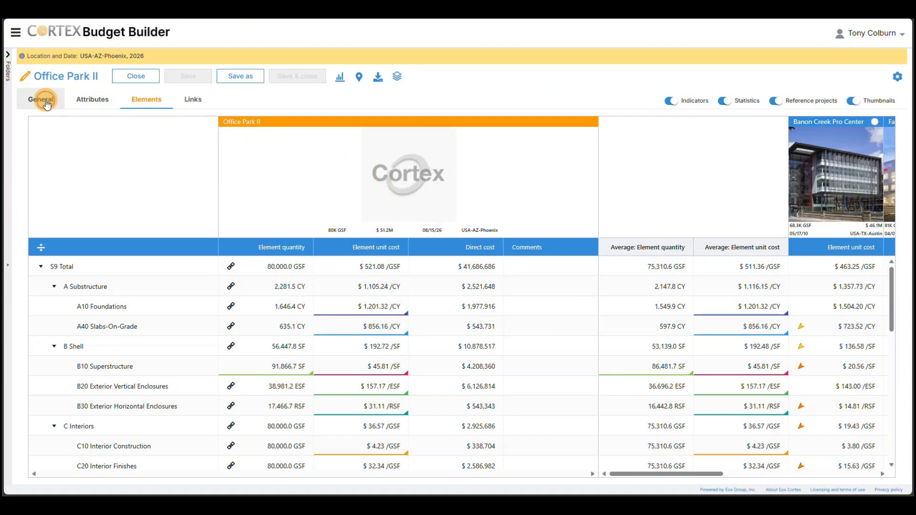
pyautogui.moveTo(5, 164); pyautogui.dragTo(428, 192)
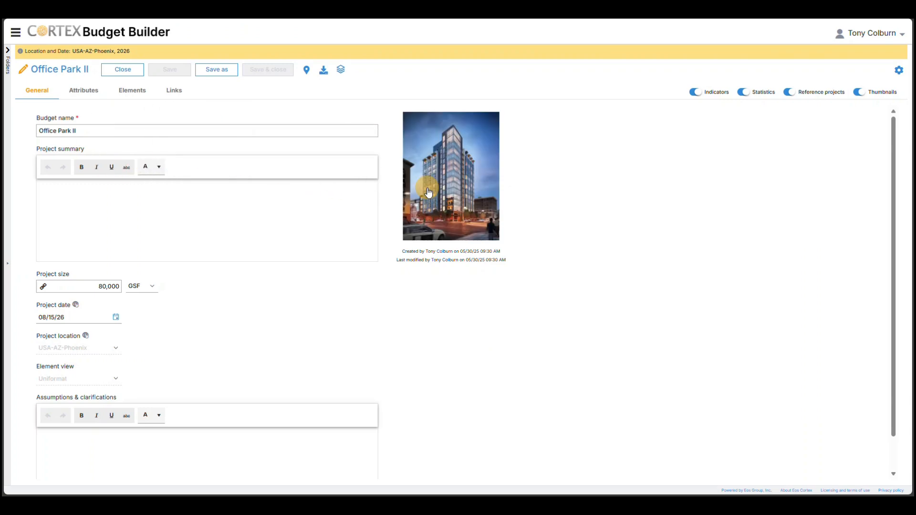
# Step: Save a copy of the budget as Office Park II r2 in the Budgets/Personal/TonyC/Office Park II folder
pyautogui.click(8, 53)
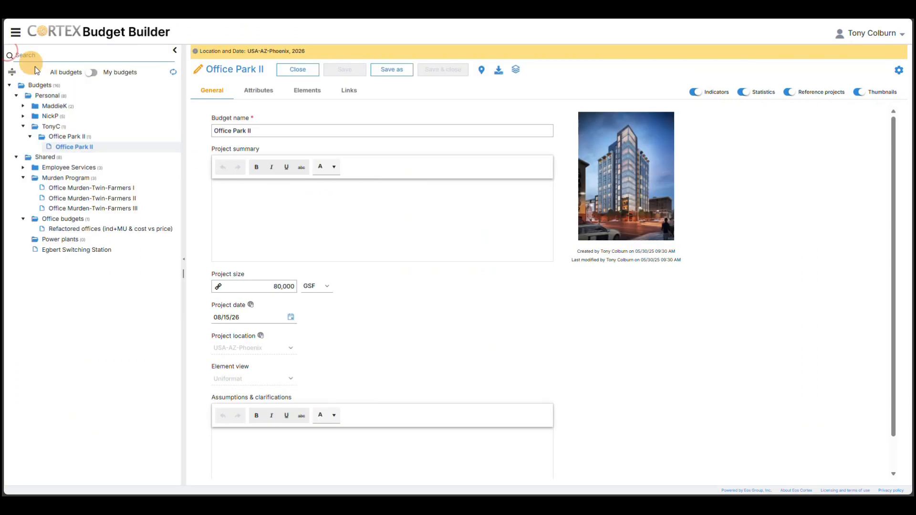
pyautogui.click(400, 74)
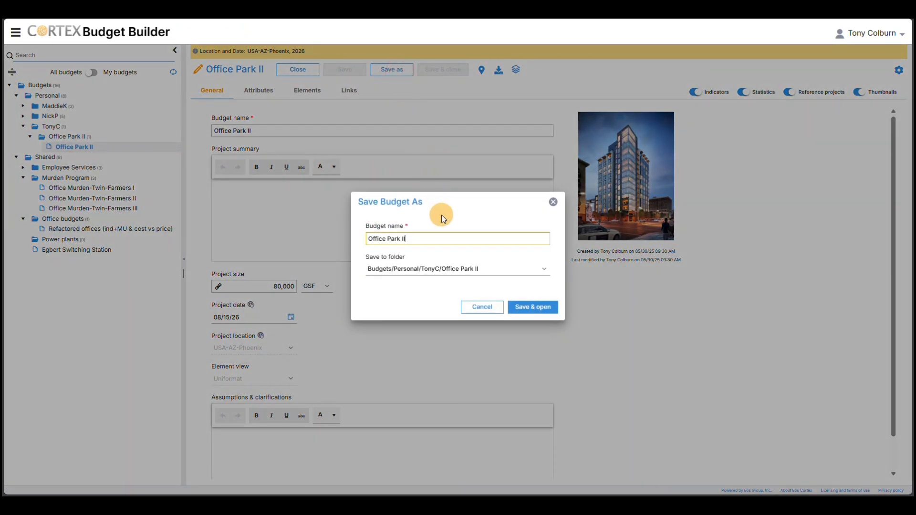
pyautogui.write('r2')
pyautogui.click(530, 307)
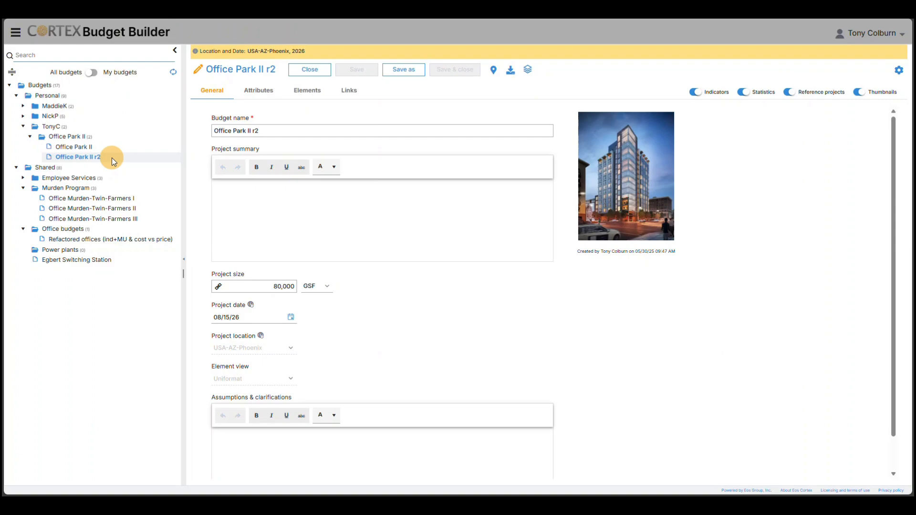
pyautogui.click(175, 50)
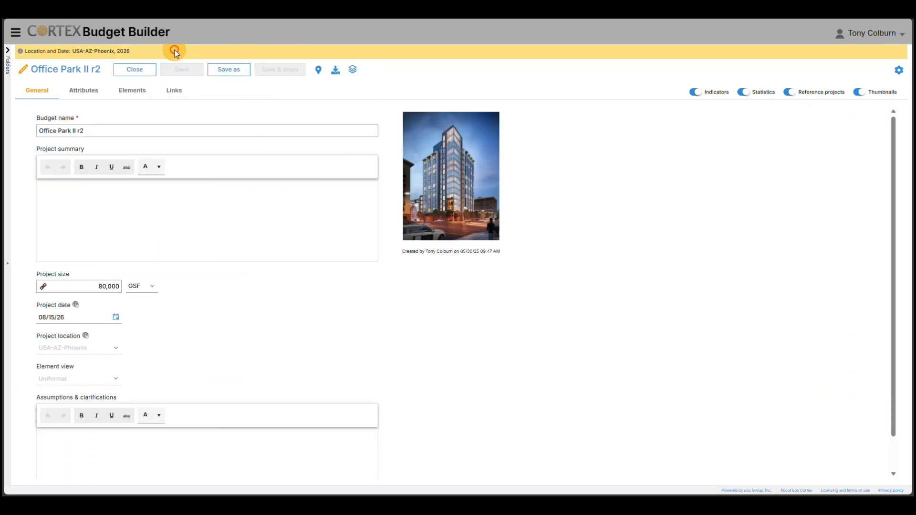
# Step: Examine the budget's elements beside the reference projects, hiding and restoring the reference projects and the statistics in turn
pyautogui.click(137, 94)
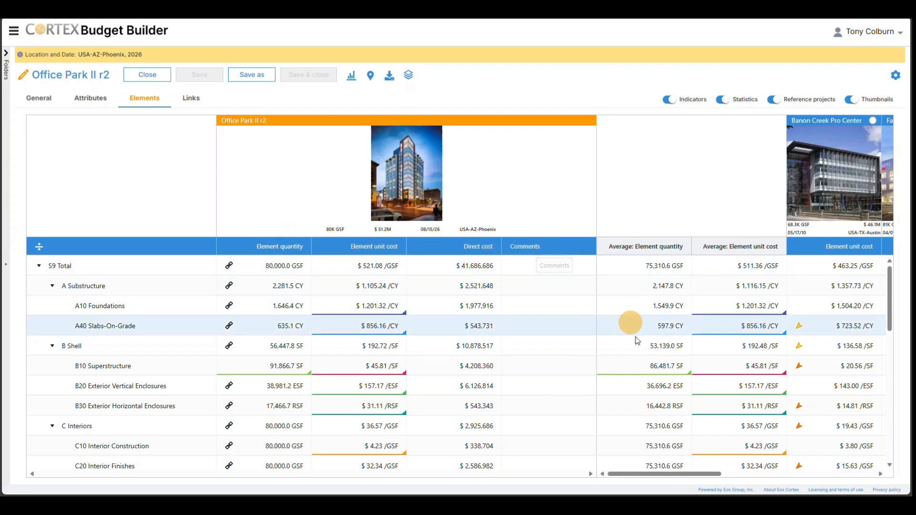
pyautogui.moveTo(671, 475); pyautogui.dragTo(747, 487)
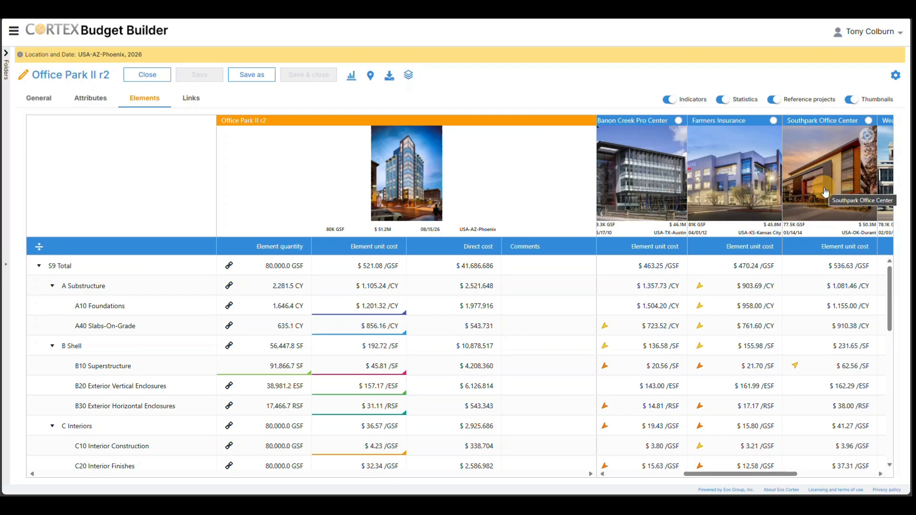
pyautogui.click(777, 101)
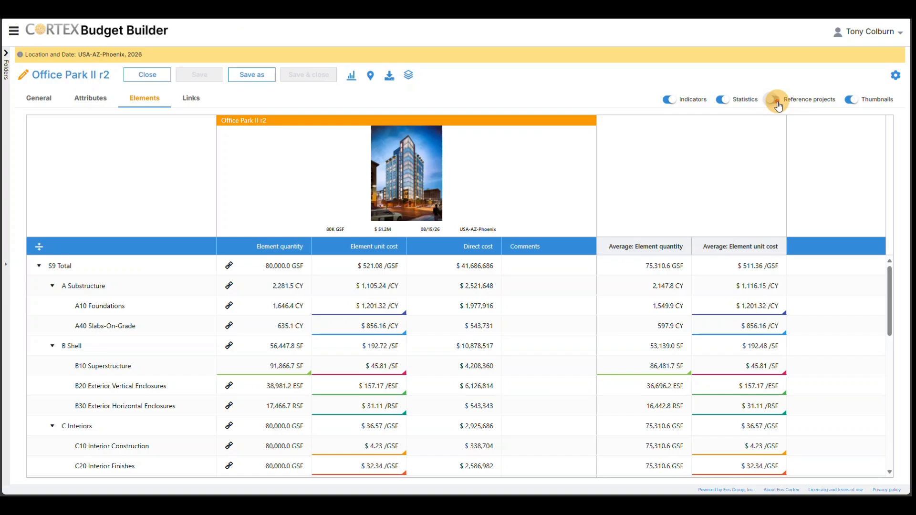
pyautogui.click(777, 101)
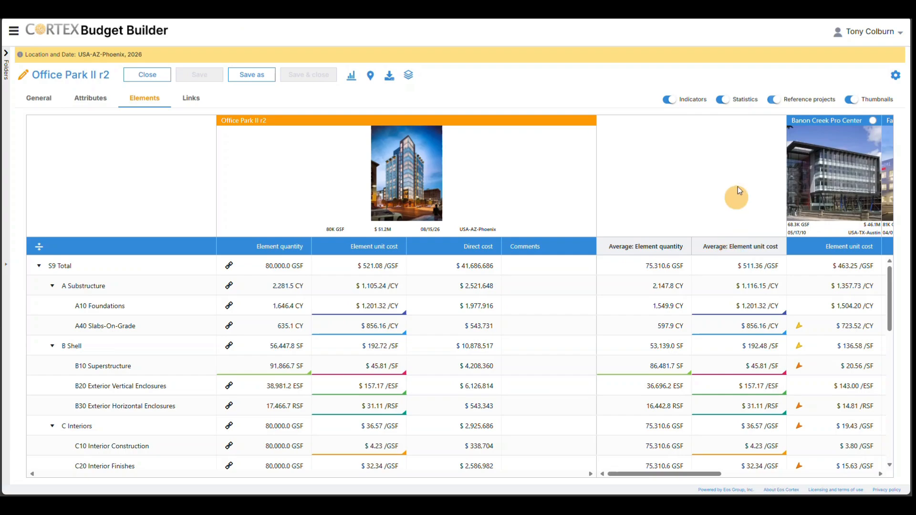
pyautogui.click(724, 102)
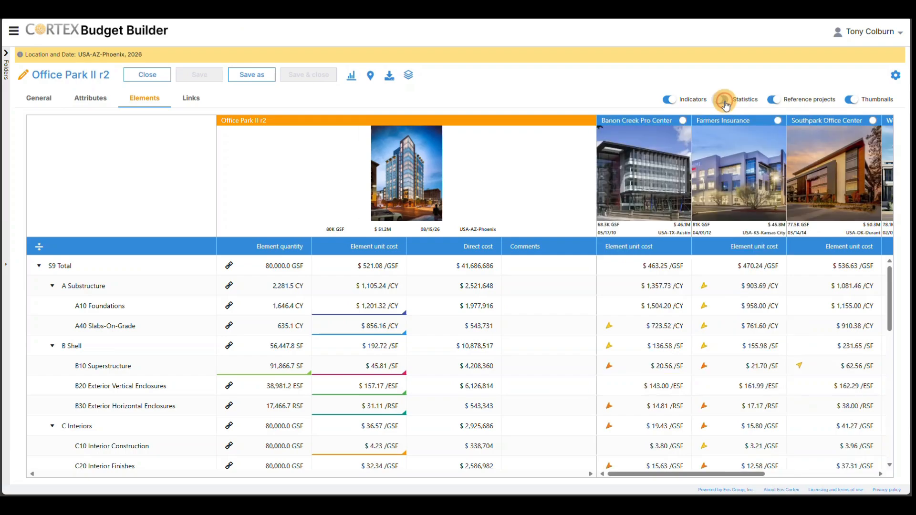
pyautogui.click(725, 102)
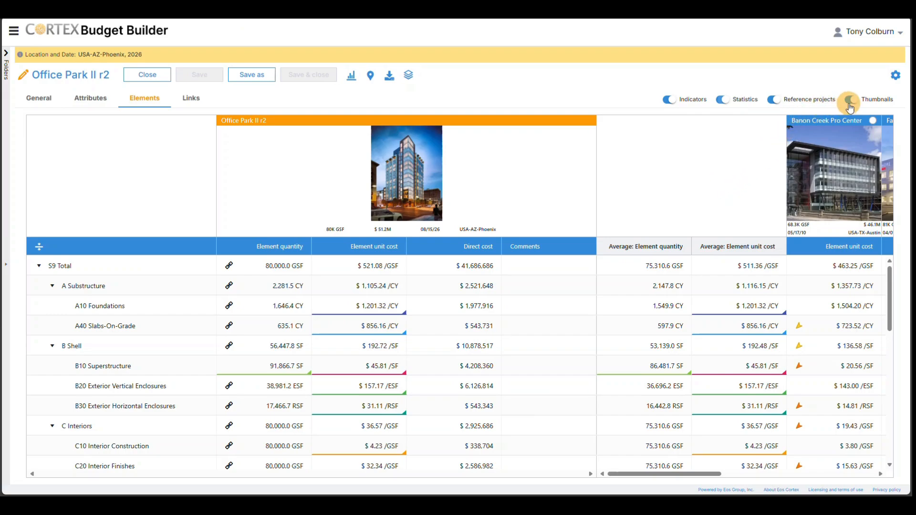
# Step: Hide the thumbnails and collapse the element hierarchy, expanding only A Substructure and B Shell
pyautogui.click(850, 101)
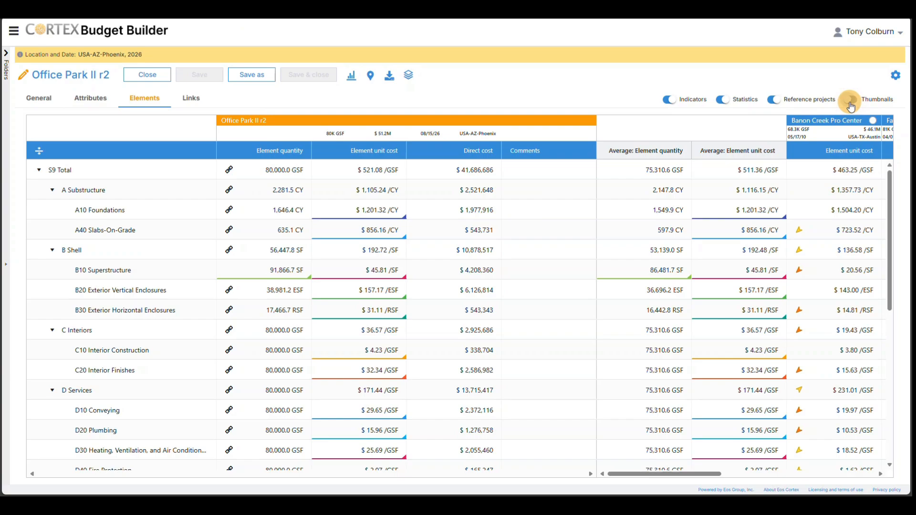
pyautogui.click(40, 152)
pyautogui.click(40, 152)
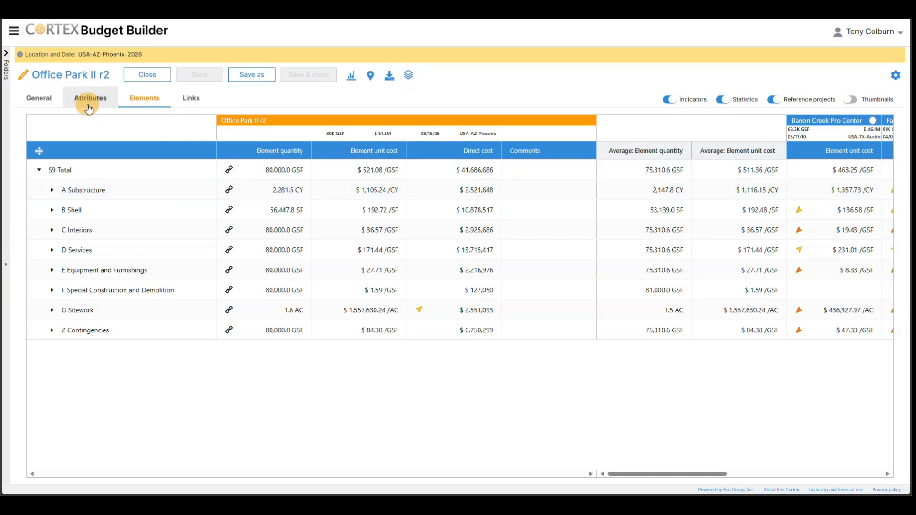
pyautogui.click(52, 190)
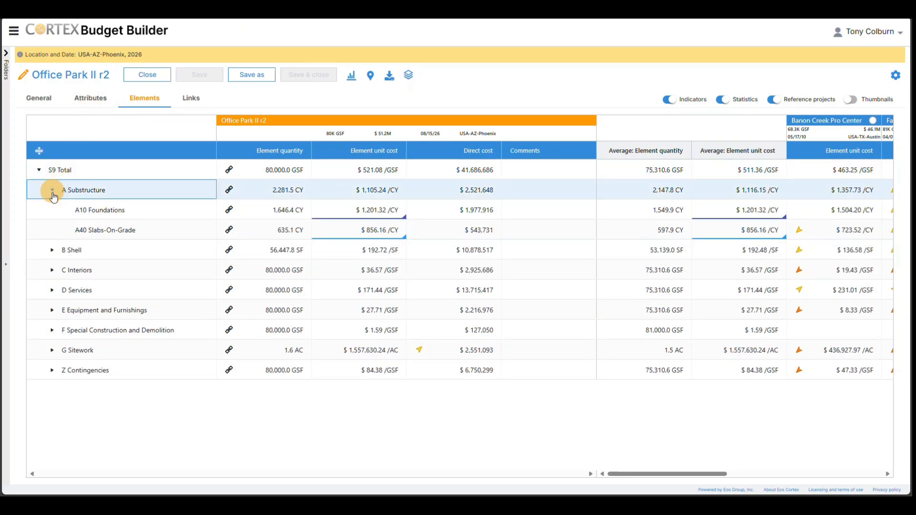
pyautogui.click(51, 250)
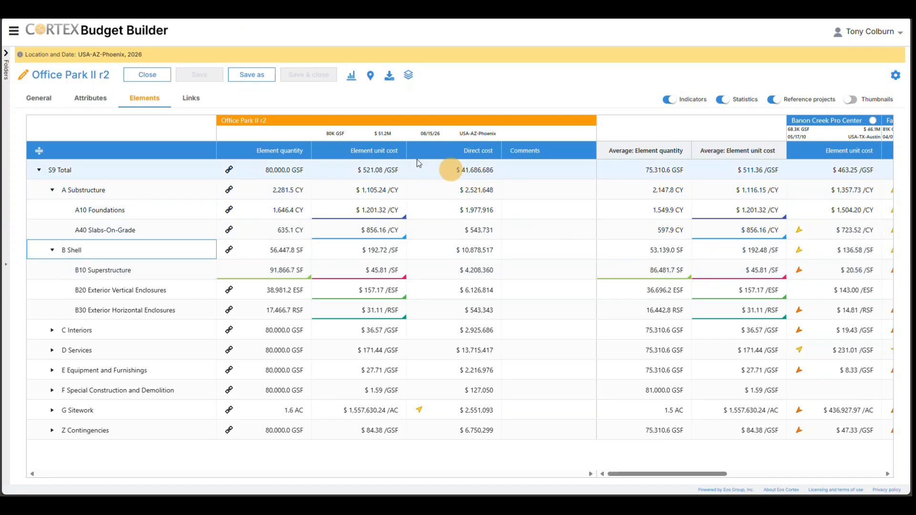
# Step: Enter the client's name for Office Park II r2 in the Project team attributes
pyautogui.click(112, 103)
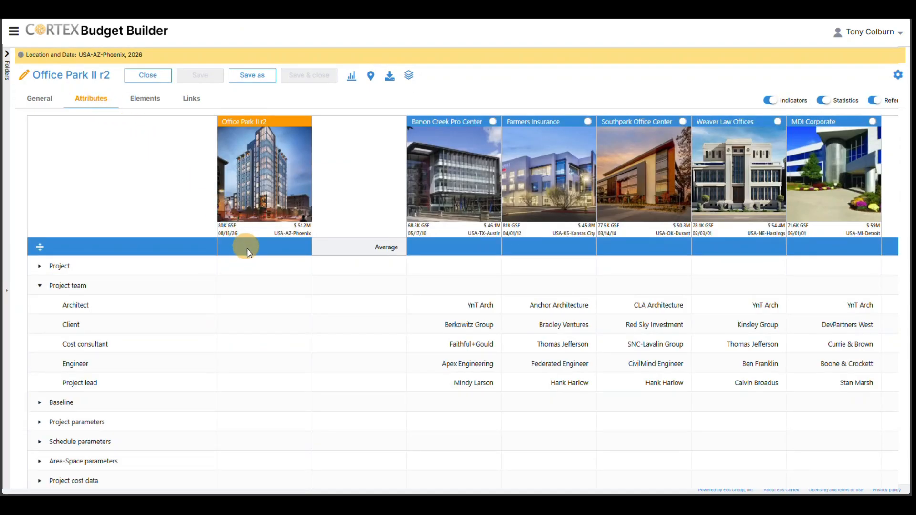
pyautogui.click(245, 326)
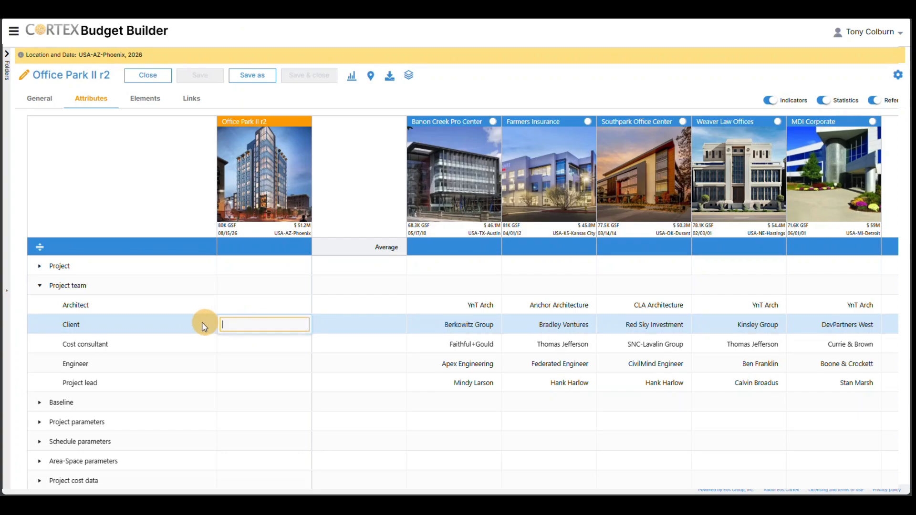
pyautogui.write('Keith Morris, LLC')
pyautogui.click(191, 325)
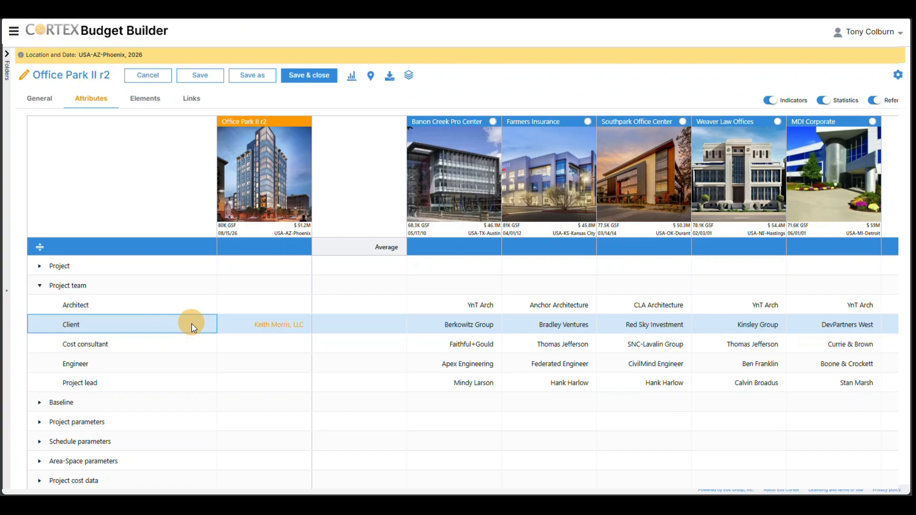
# Step: Set the element quantity of A10 Foundations to 2,000 CY in the budget's elements
pyautogui.scroll(-1, 234, 370)
pyautogui.scroll(-2, 234, 370)
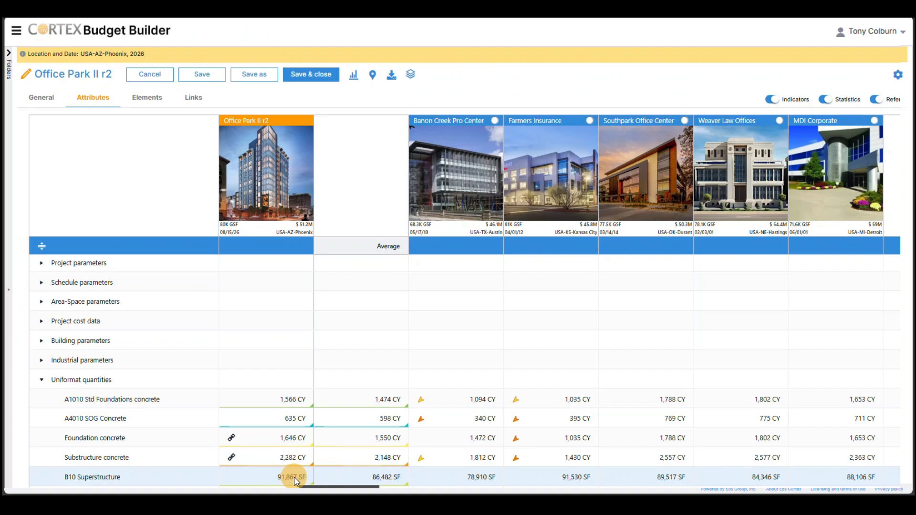
pyautogui.click(152, 100)
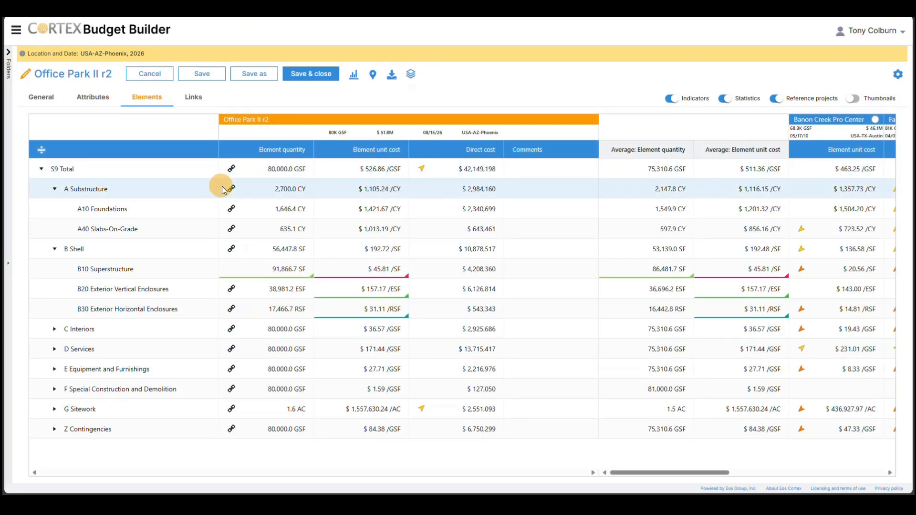
pyautogui.click(281, 210)
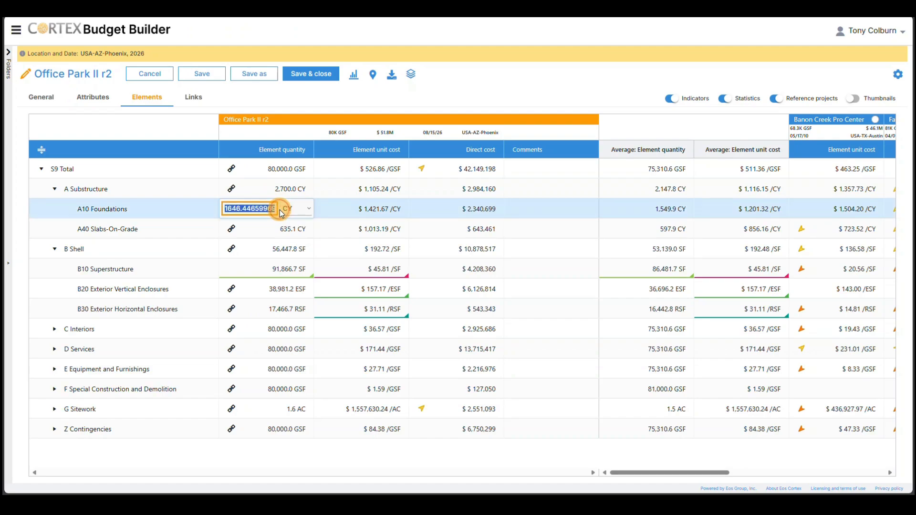
pyautogui.write('2000')
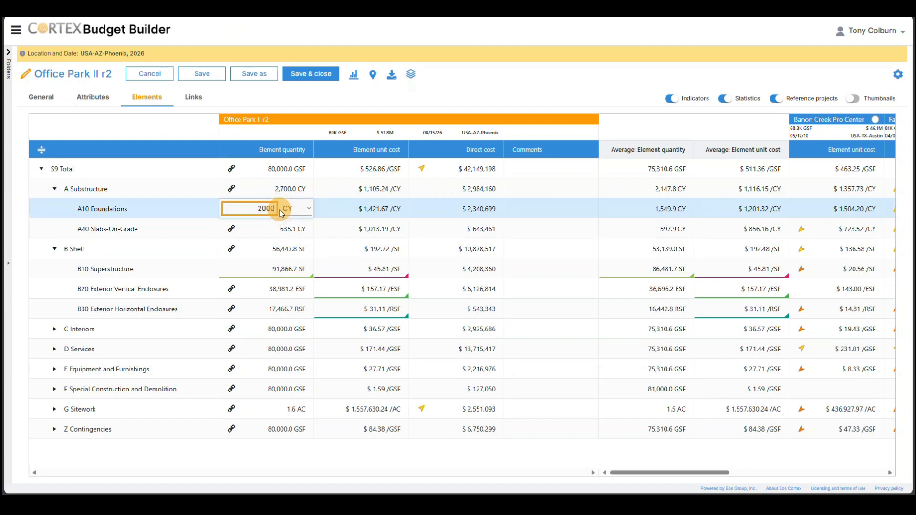
pyautogui.click(203, 208)
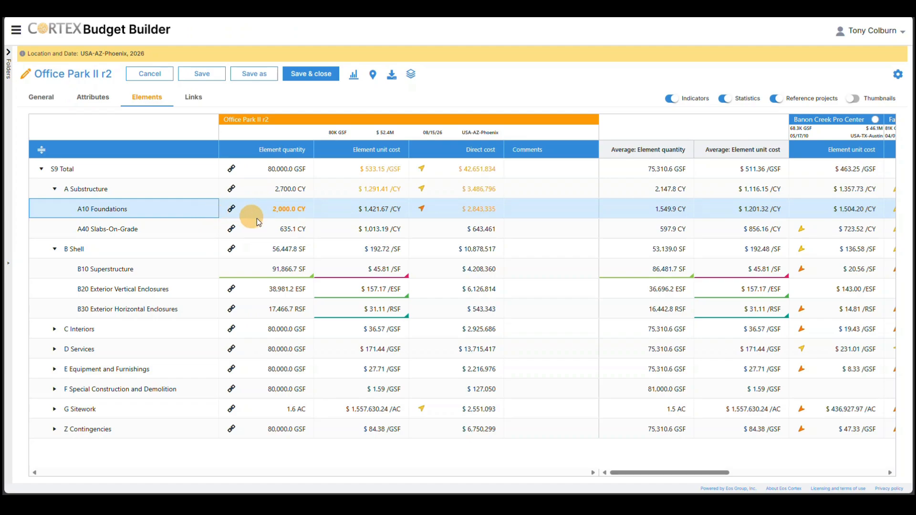
# Step: Set the element quantity of A40 Slabs-On-Grade to 700 CY
pyautogui.click(290, 230)
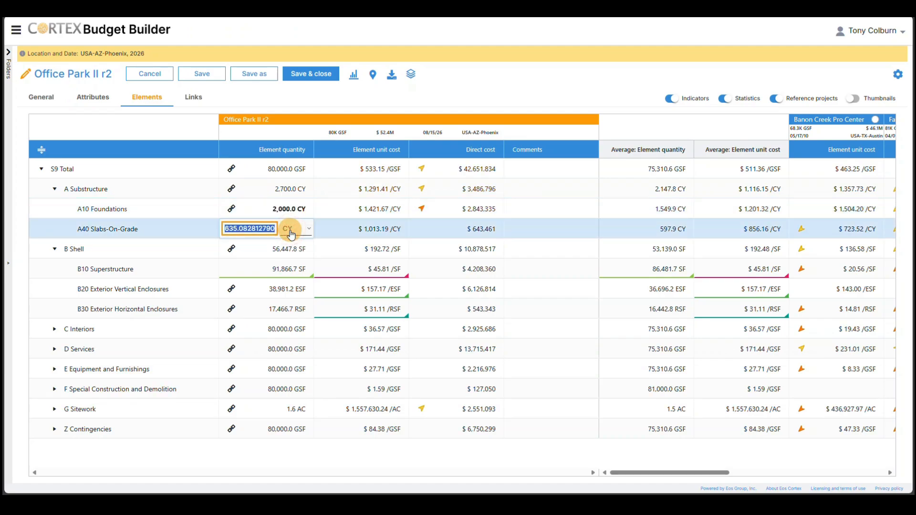
pyautogui.write('700')
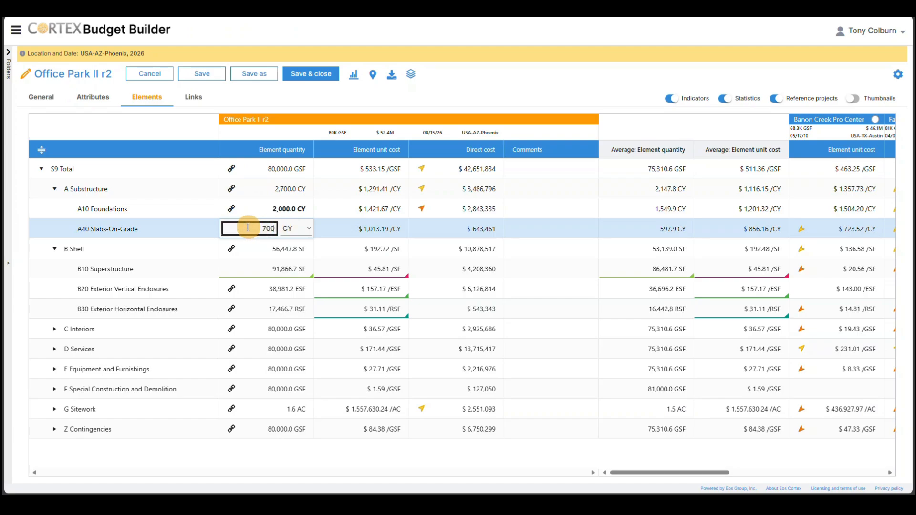
pyautogui.click(210, 230)
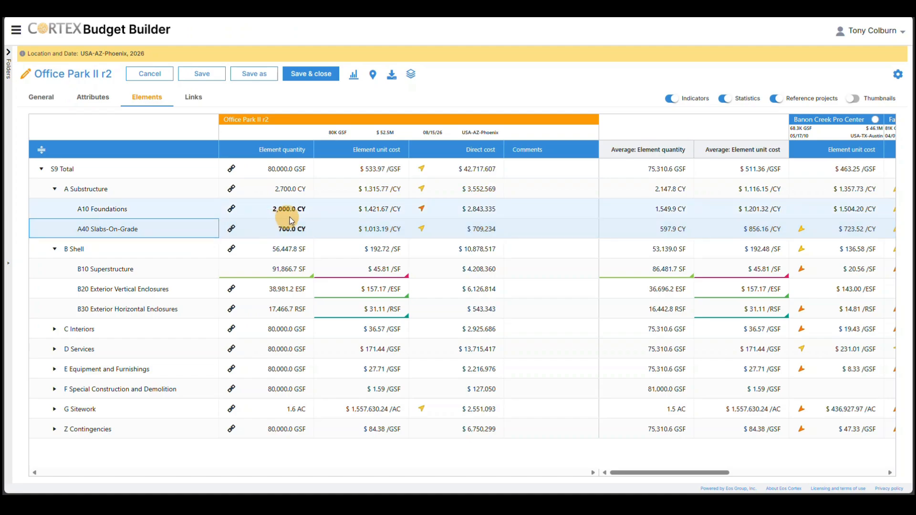
# Step: Set the element unit cost of A Substructure to $1,200/CY and lock its row
pyautogui.click(376, 190)
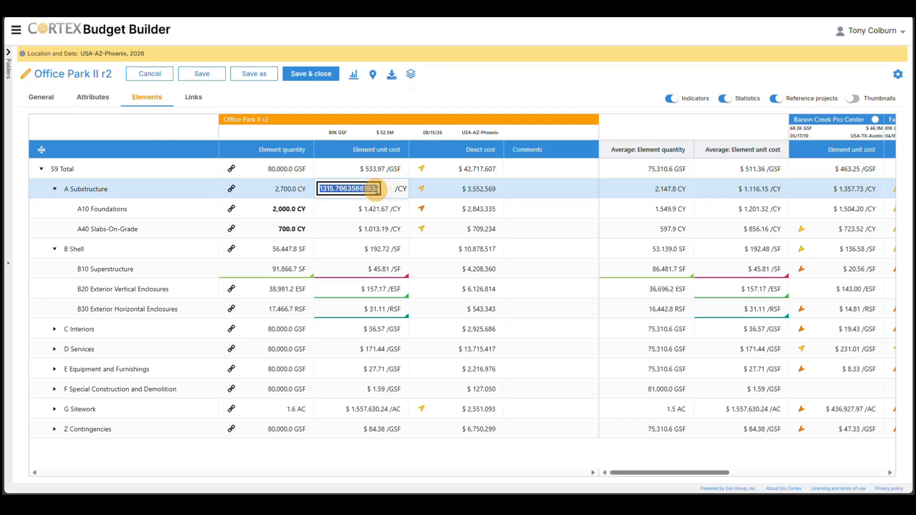
pyautogui.write('1200')
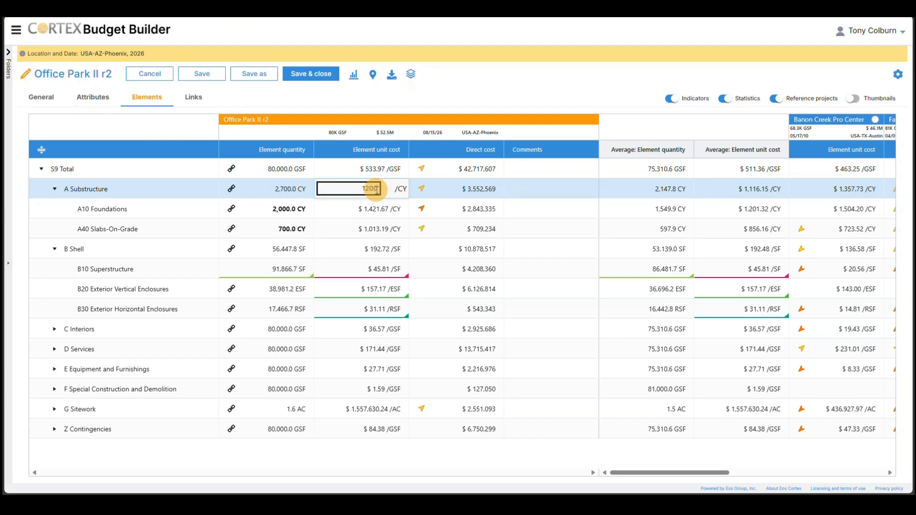
pyautogui.click(200, 191)
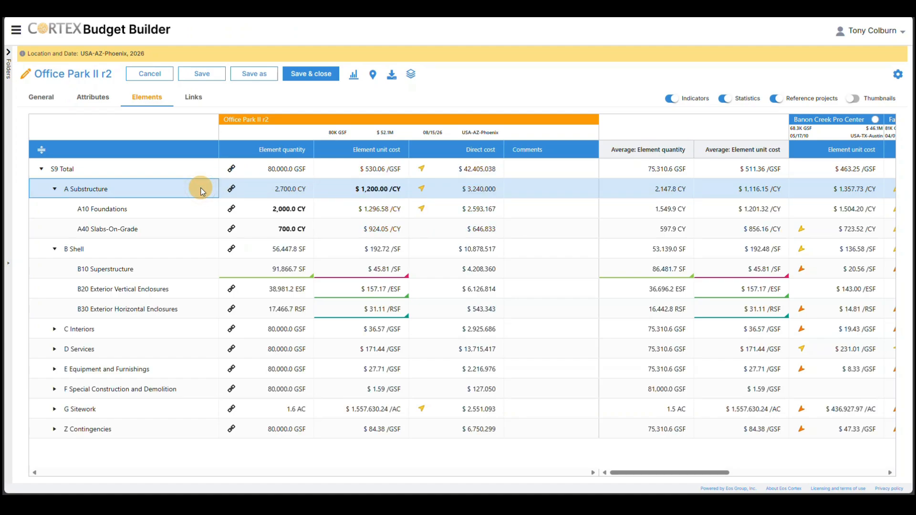
pyautogui.rightClick(202, 191)
pyautogui.click(227, 260)
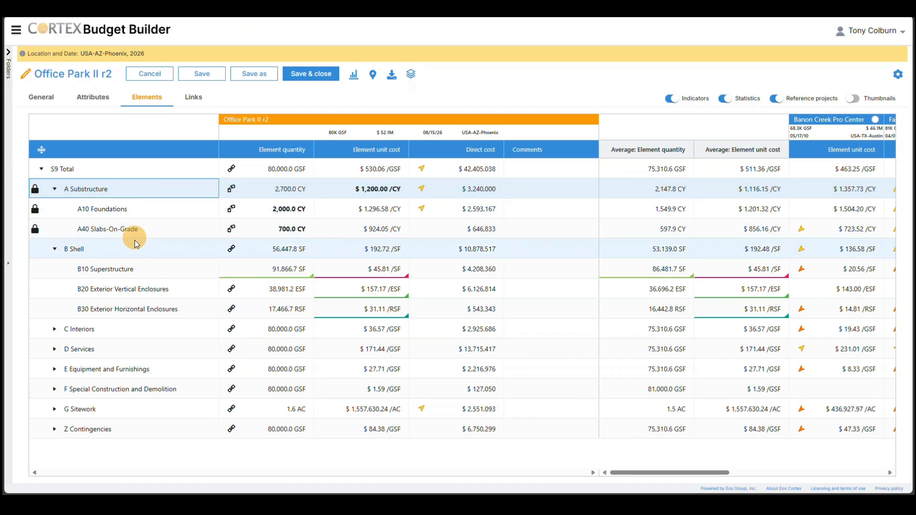
# Step: Add B40 Rough Carpentry as a child row under B Shell
pyautogui.rightClick(134, 252)
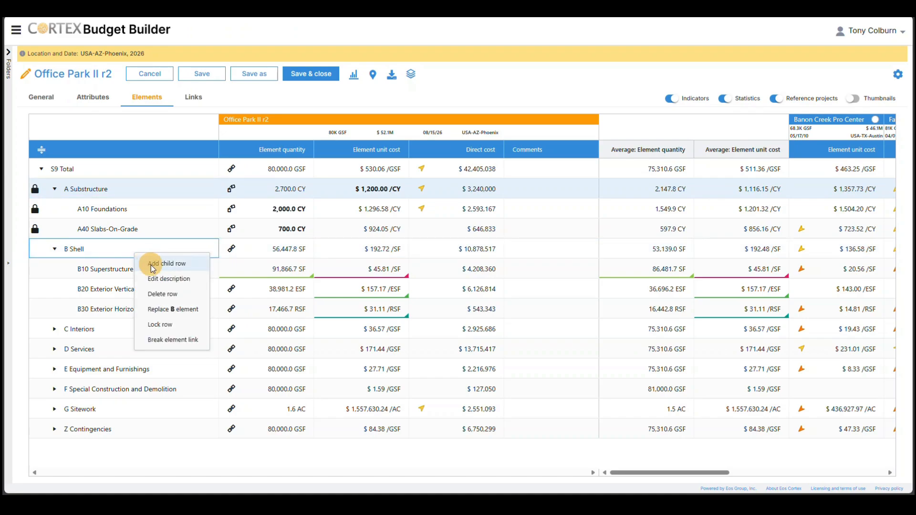
pyautogui.click(150, 265)
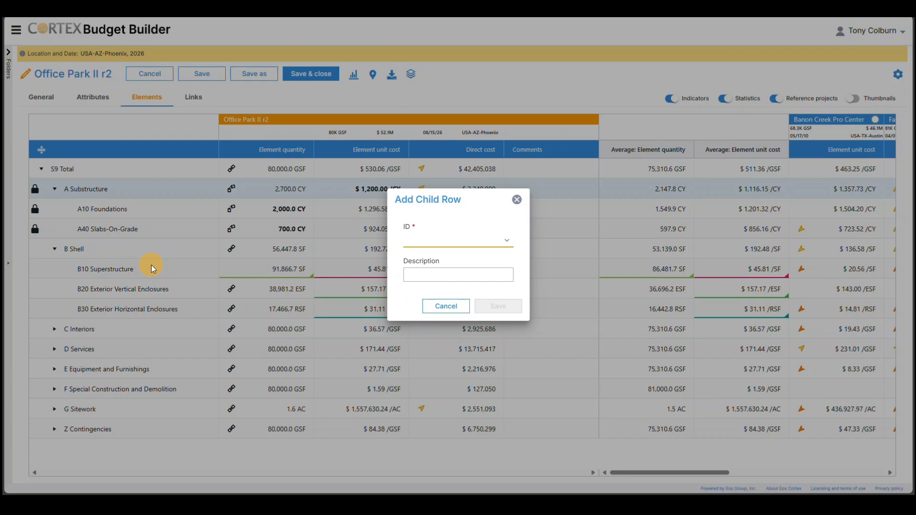
pyautogui.write('B40')
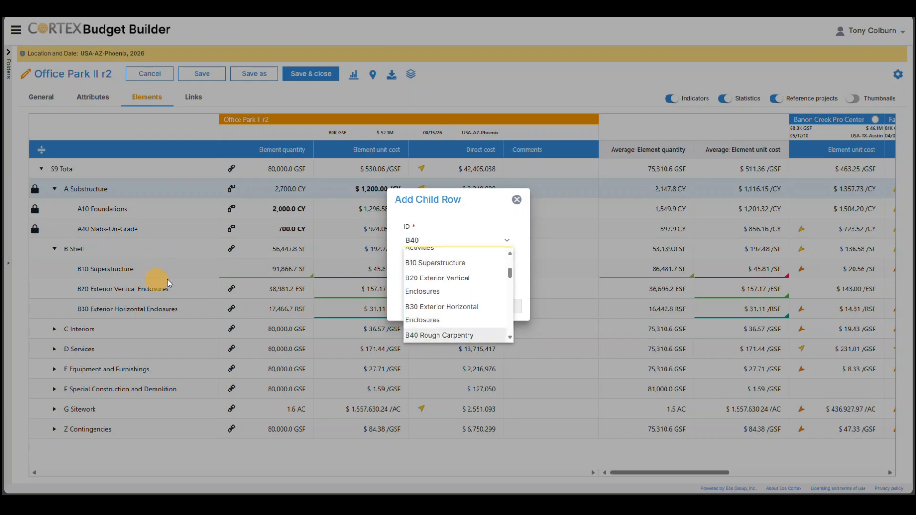
pyautogui.click(438, 334)
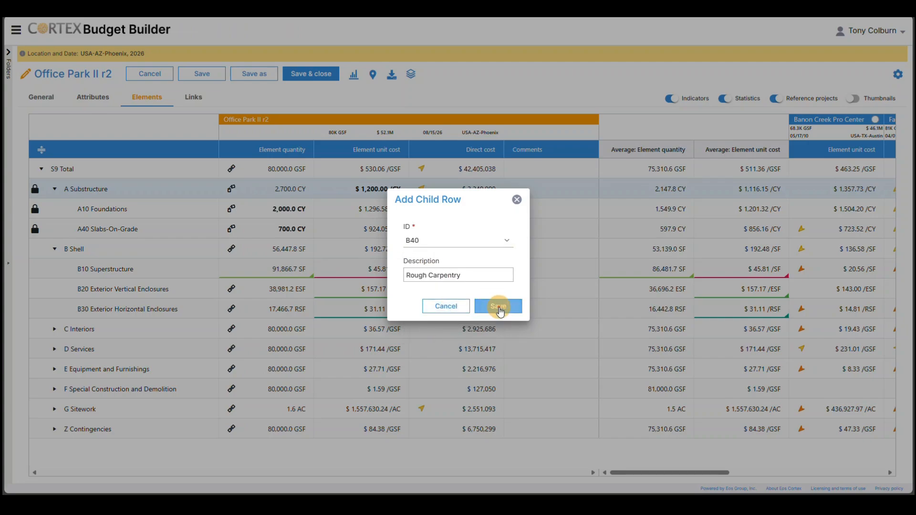
pyautogui.click(499, 308)
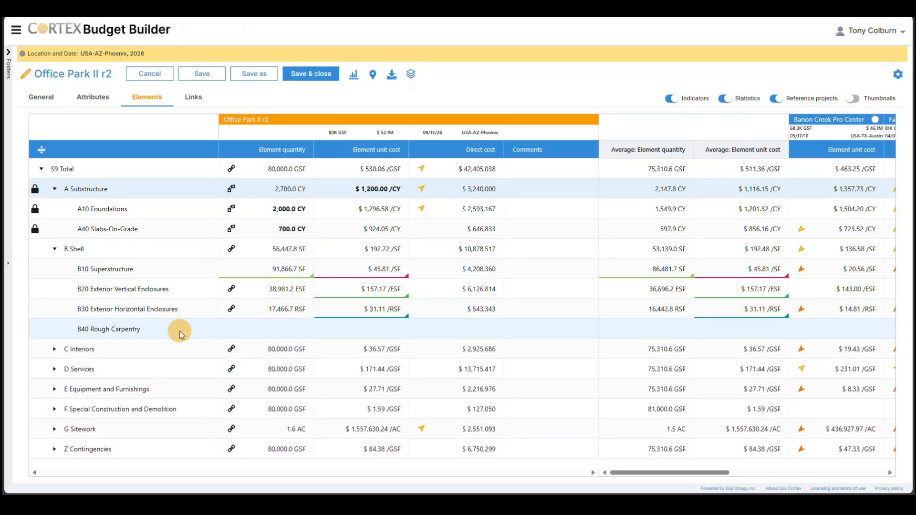
# Step: Give B40 Rough Carpentry an element quantity of 8,000 SF and a direct cost of $96,000
pyautogui.click(279, 329)
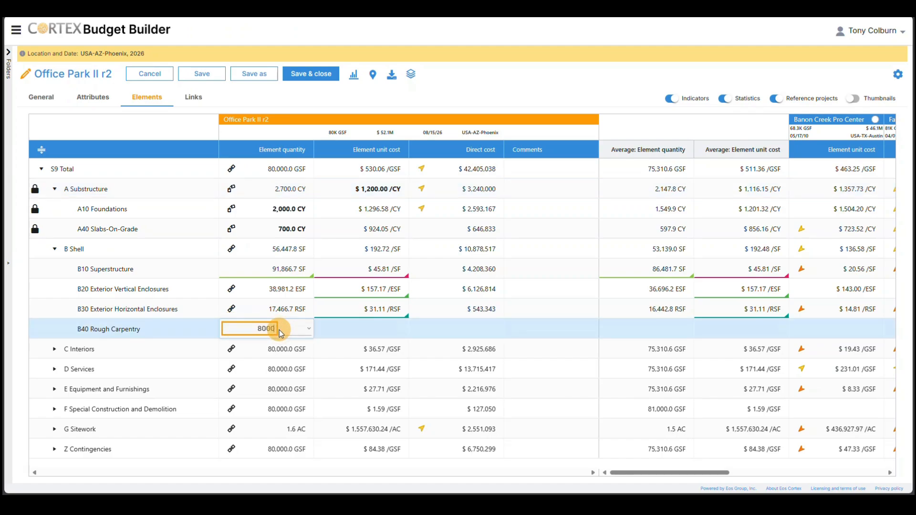
pyautogui.press('Tab')
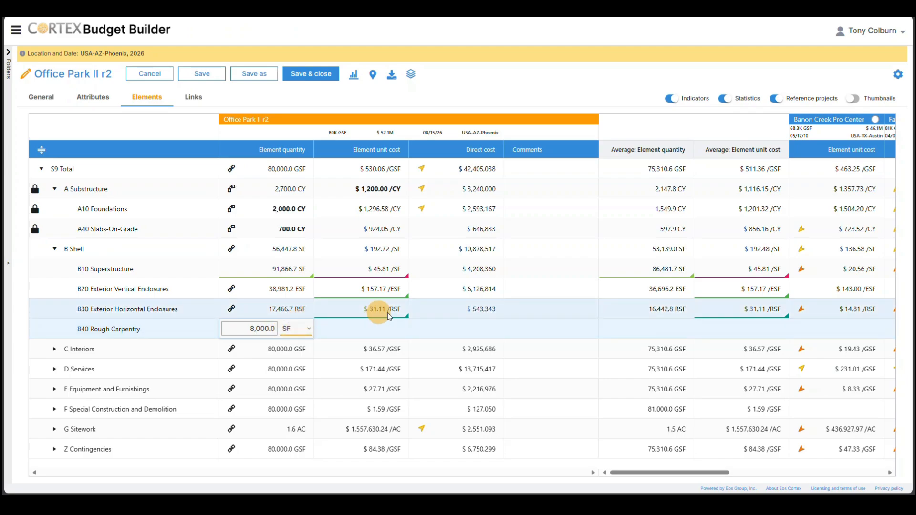
pyautogui.click(458, 328)
pyautogui.click(471, 328)
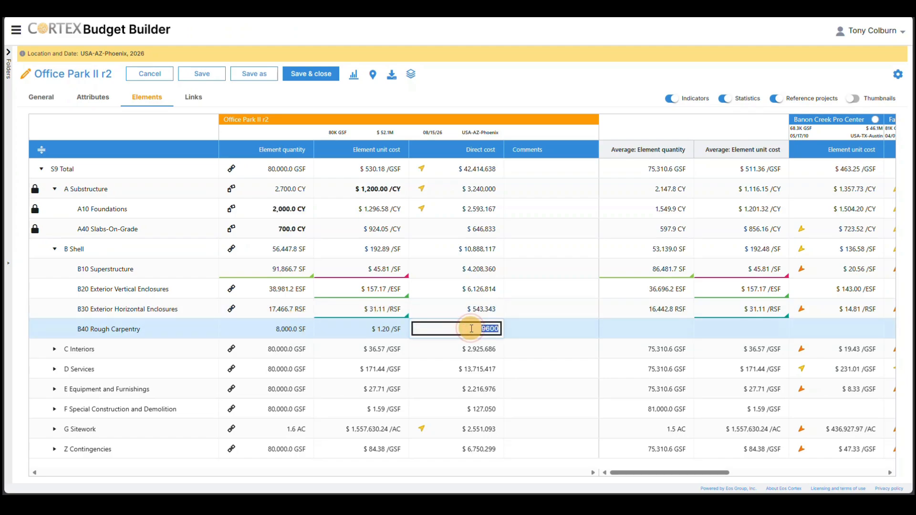
pyautogui.write('96000')
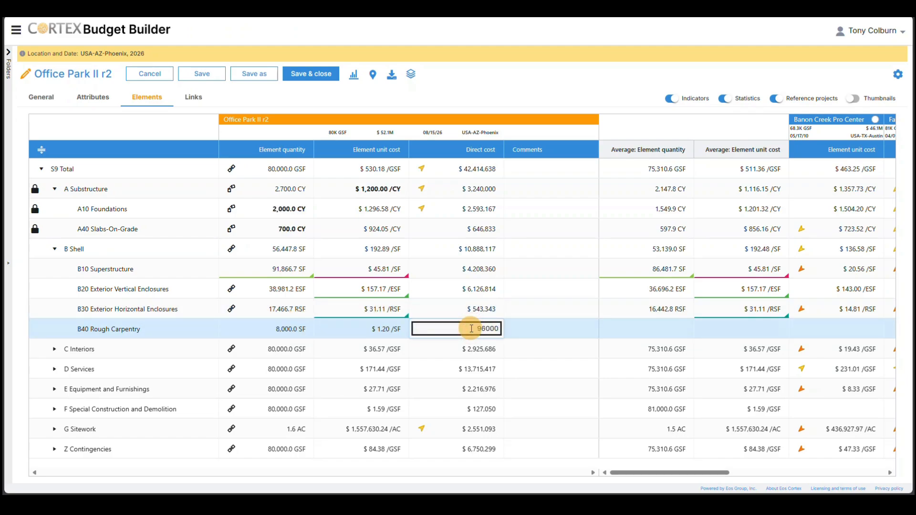
# Step: Enter the comment Allowance for B40 Rough Carpentry and lock its row
pyautogui.click(528, 328)
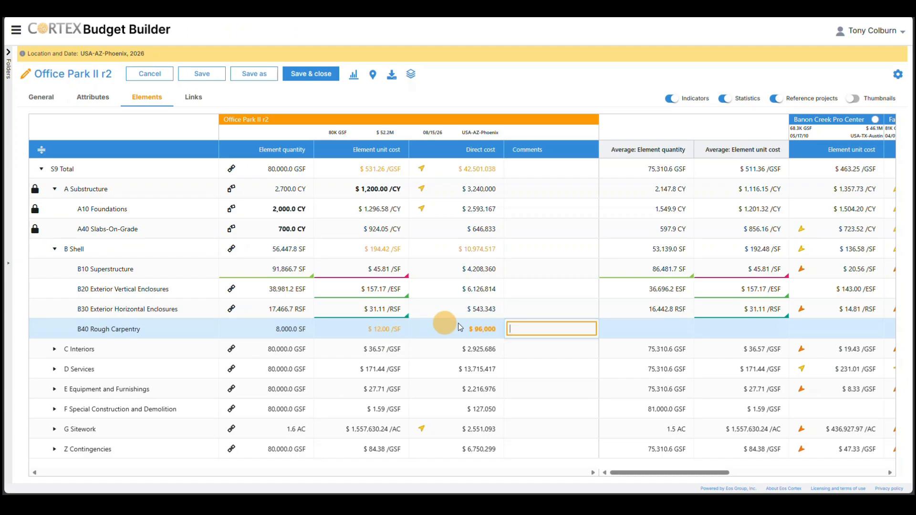
pyautogui.click(527, 329)
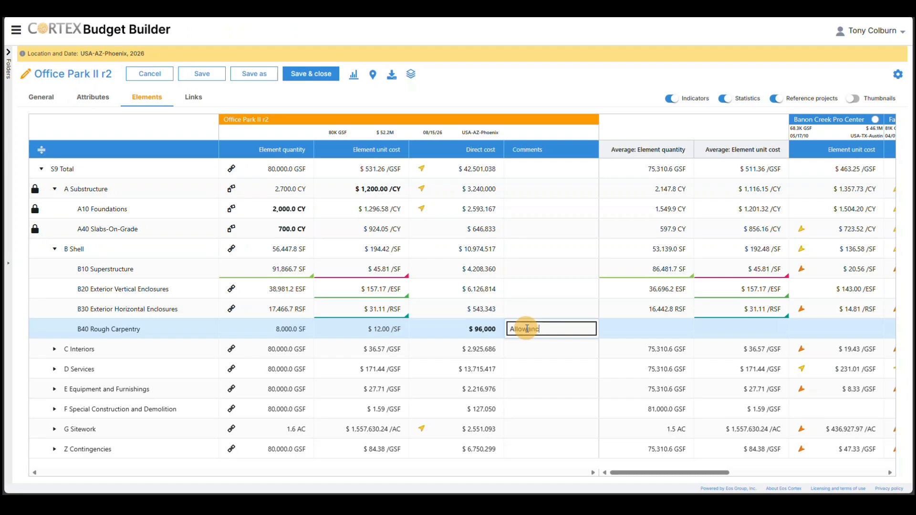
pyautogui.click(357, 330)
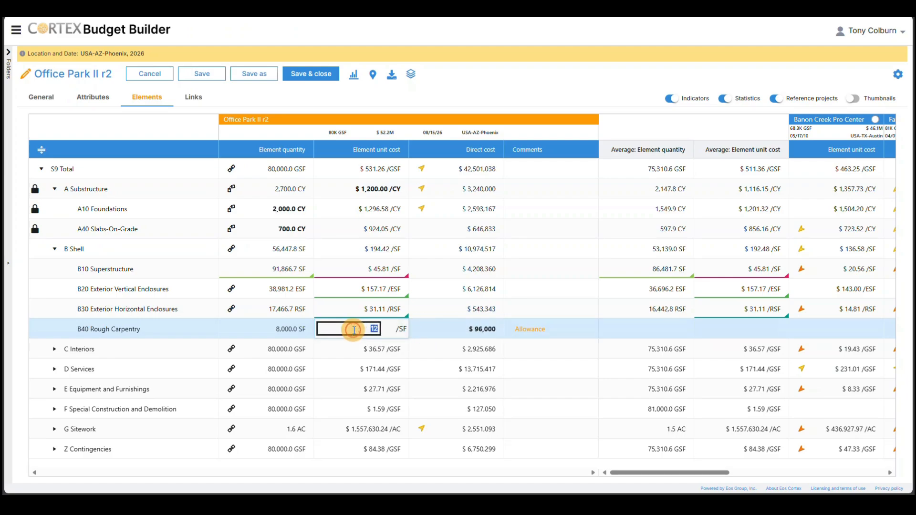
pyautogui.rightClick(168, 332)
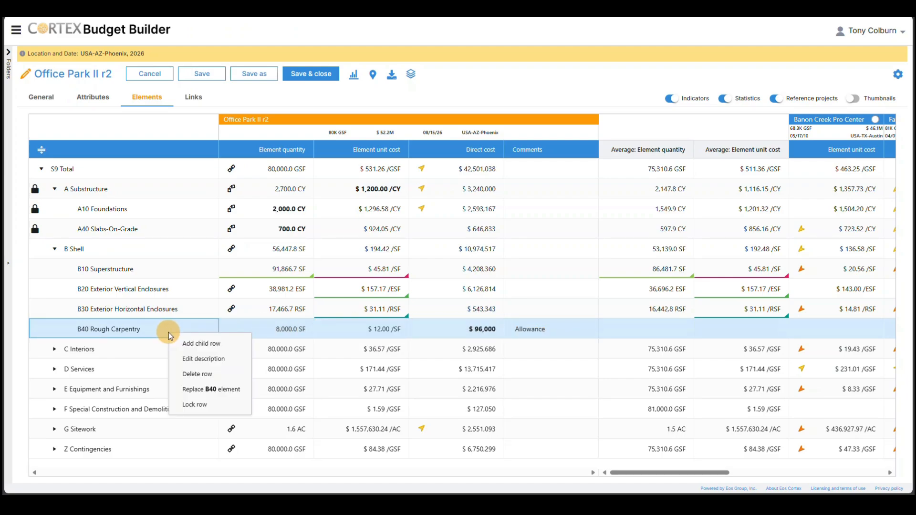
pyautogui.click(203, 403)
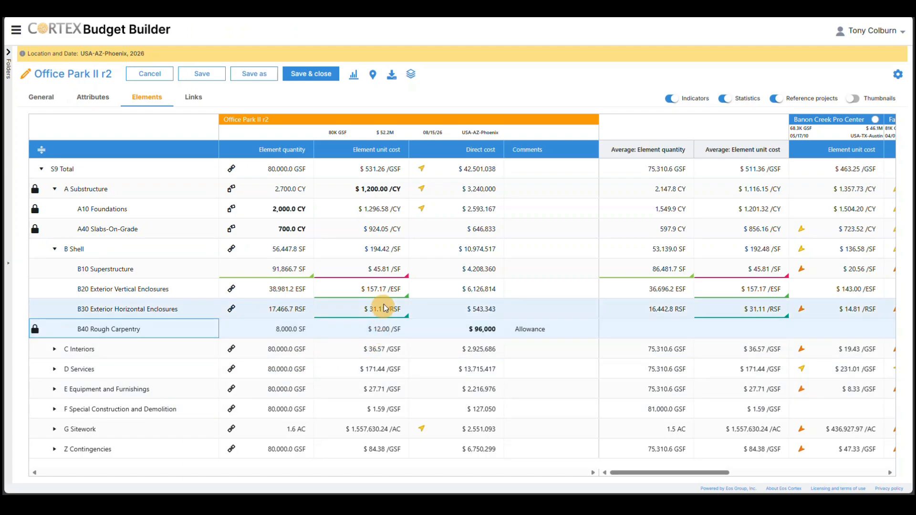
# Step: Select the B Shell element unit cost of the reference project Southpark Office Center for the budget
pyautogui.moveTo(638, 473); pyautogui.dragTo(789, 469)
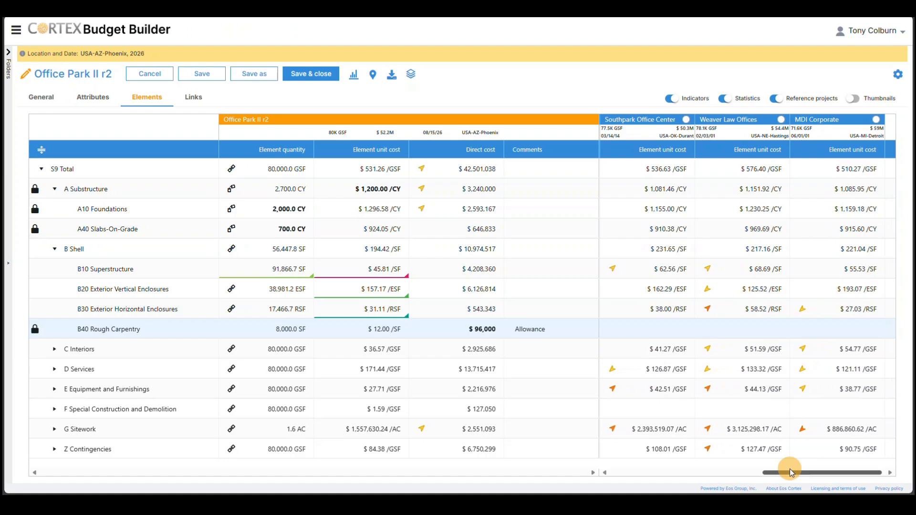
pyautogui.rightClick(659, 254)
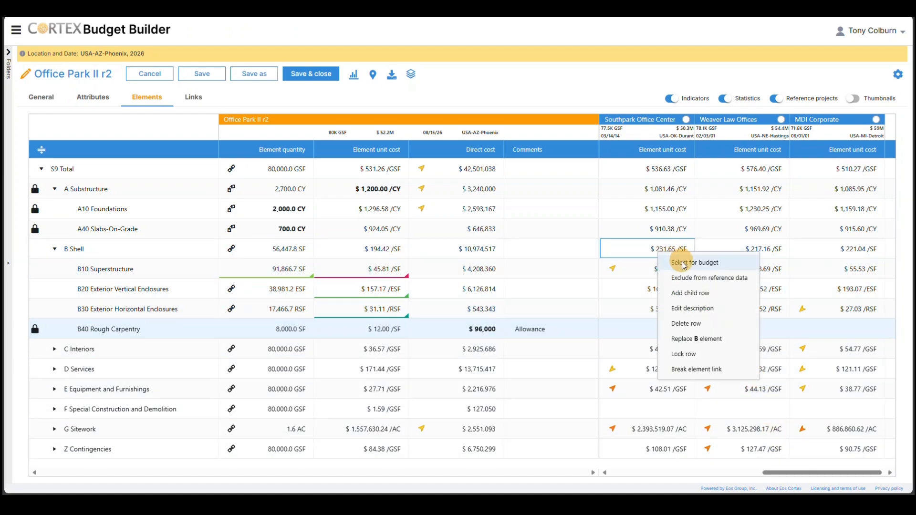
pyautogui.click(684, 263)
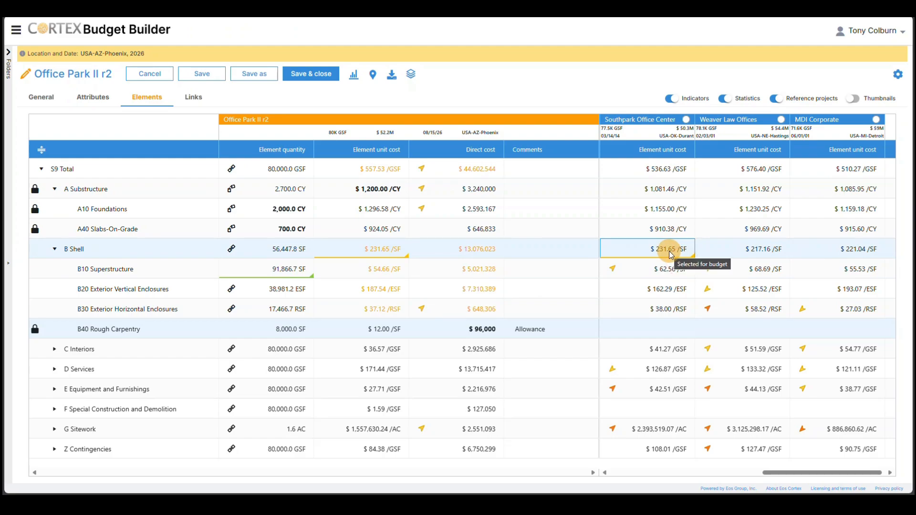
pyautogui.moveTo(376, 252)
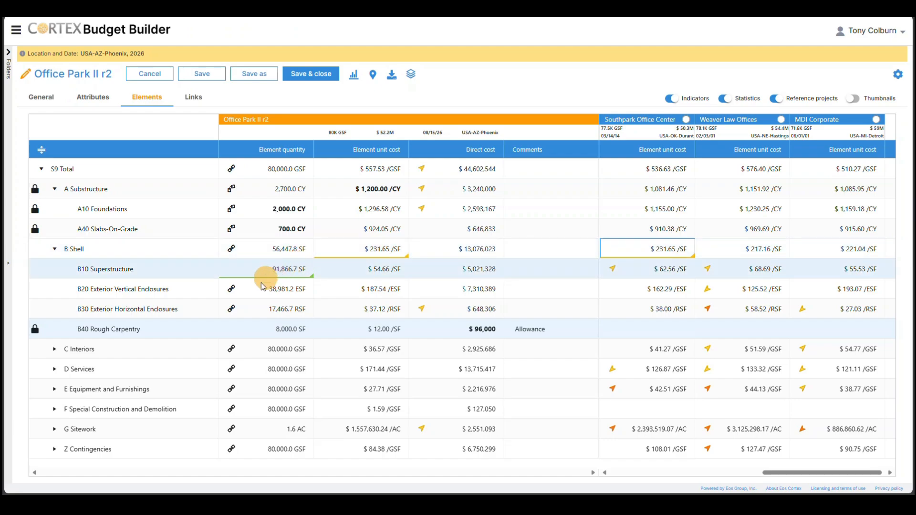
# Step: Start replacing the G Sitework element and filter the candidate elements to quantities from 5 to 6 AC
pyautogui.click(151, 434)
pyautogui.rightClick(151, 433)
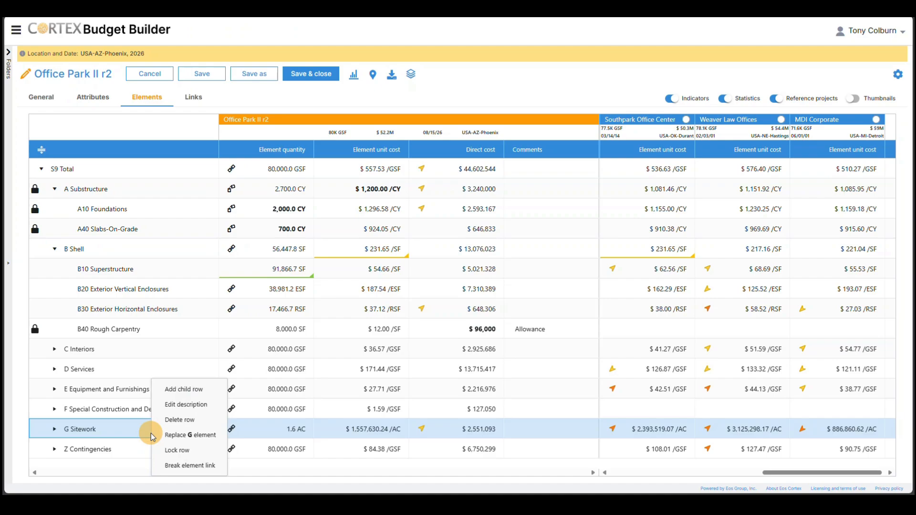
pyautogui.click(177, 436)
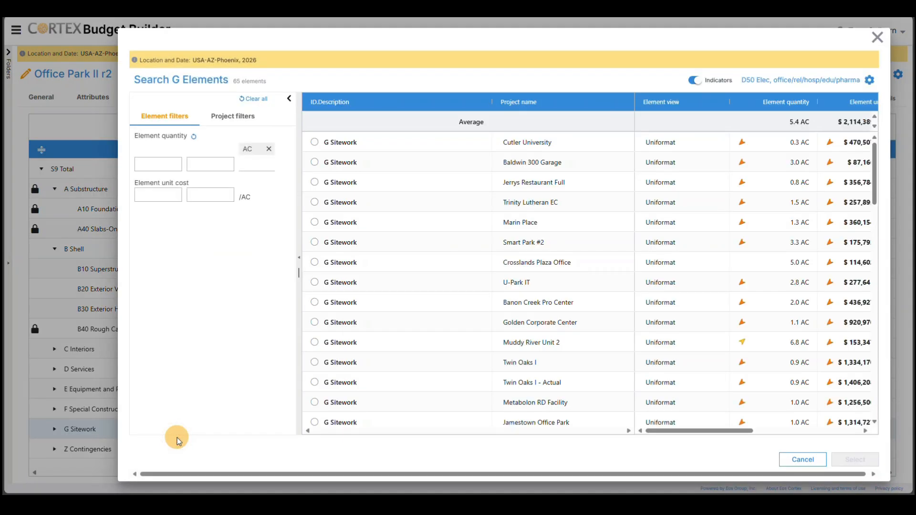
pyautogui.click(170, 165)
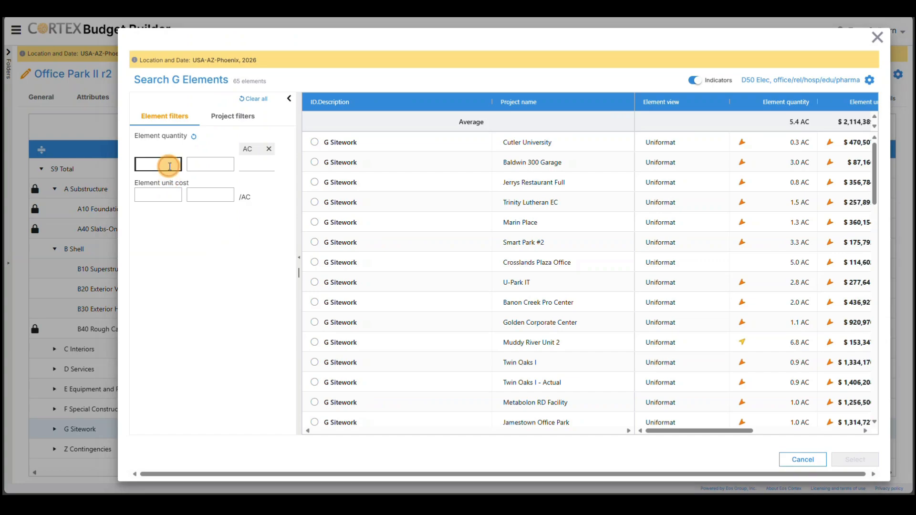
pyautogui.press('Tab')
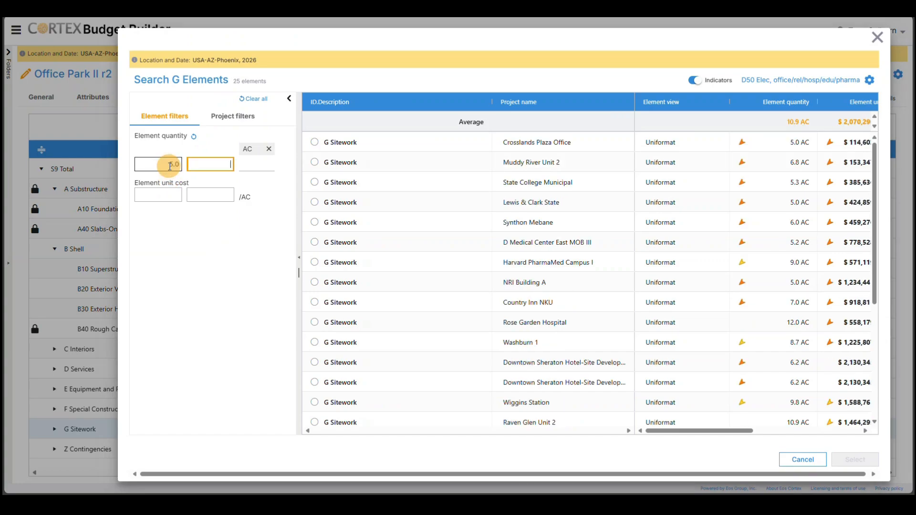
pyautogui.press('Tab')
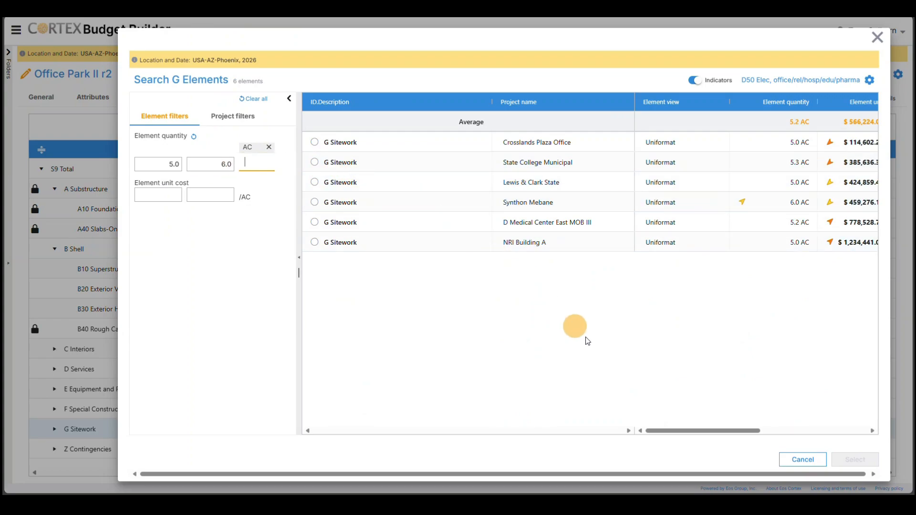
# Step: Choose the G Sitework element of D Medical Center East MOB III as the replacement
pyautogui.moveTo(682, 431); pyautogui.dragTo(731, 431)
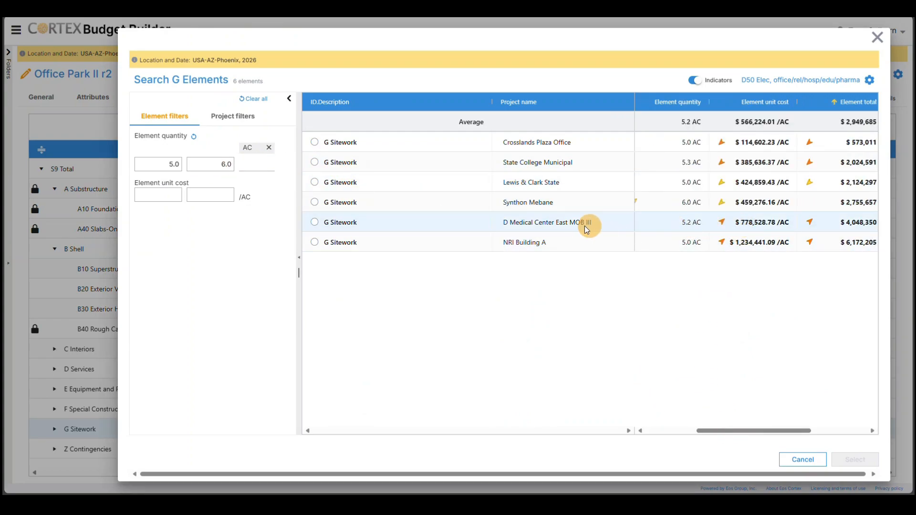
pyautogui.click(316, 223)
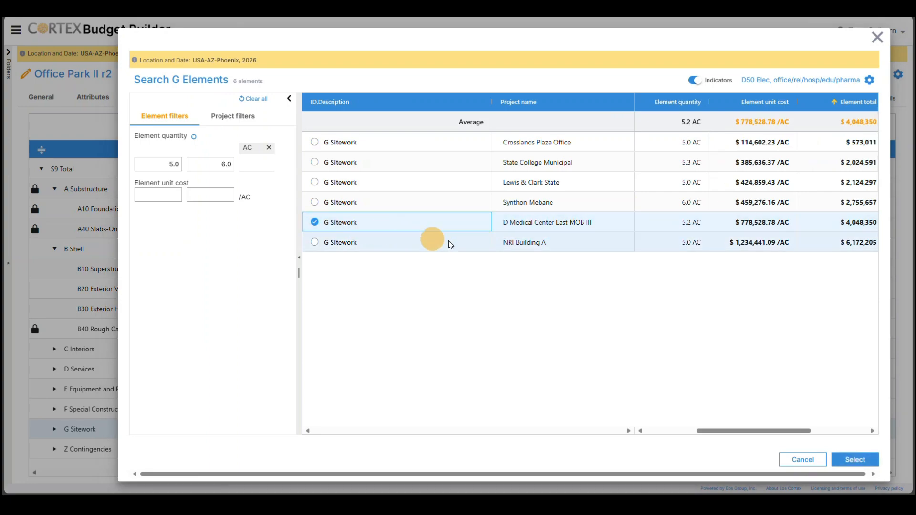
pyautogui.click(854, 458)
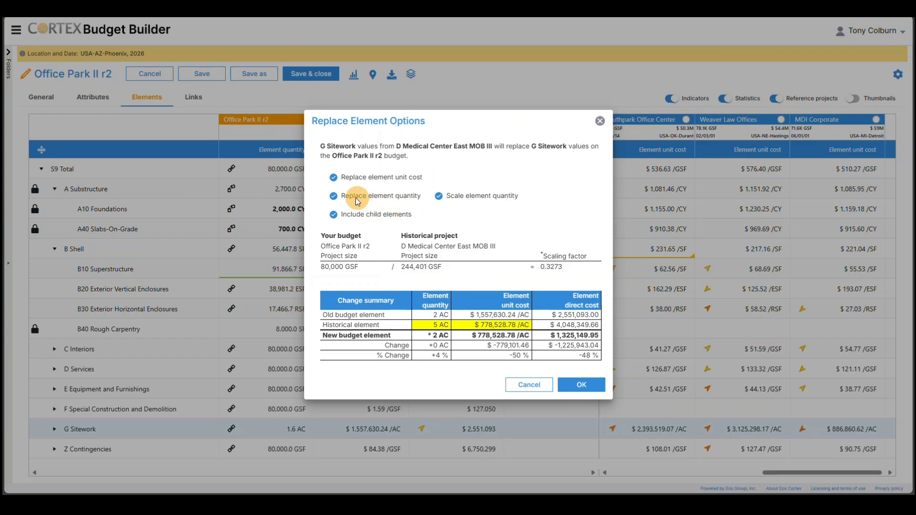
# Step: Replace the G Sitework unit cost including child elements but without replacing the element quantity, and lock the G Sitework row
pyautogui.click(334, 197)
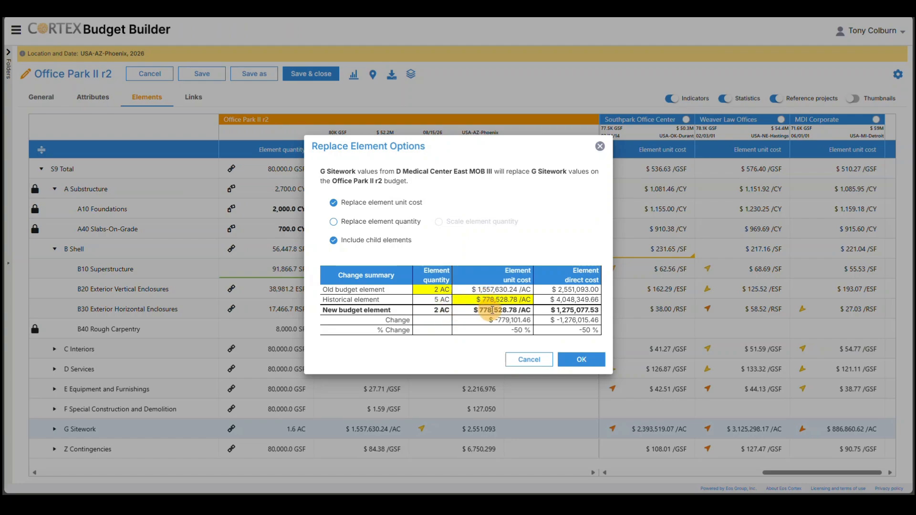
pyautogui.click(582, 360)
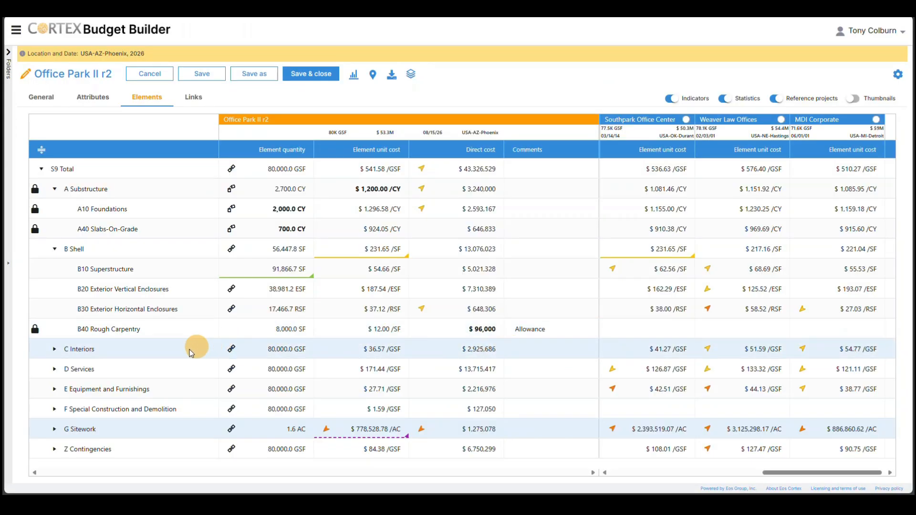
pyautogui.moveTo(368, 435)
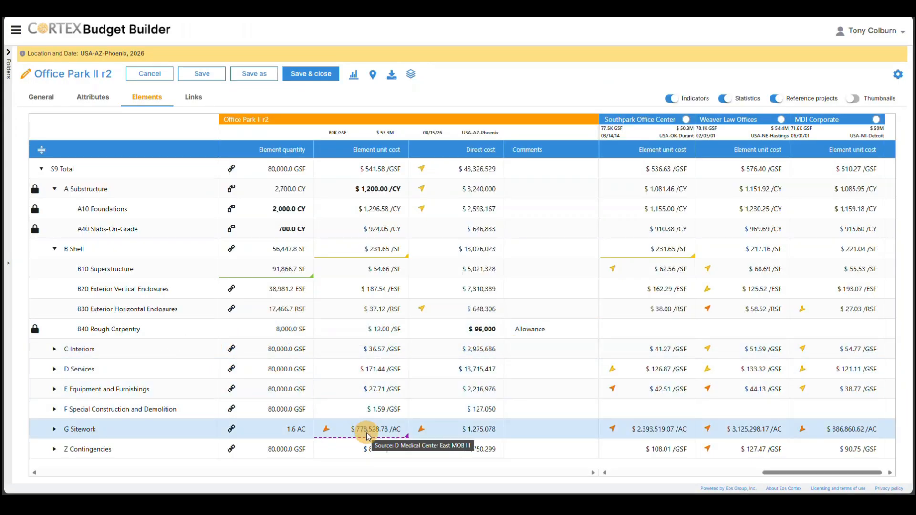
pyautogui.click(231, 429)
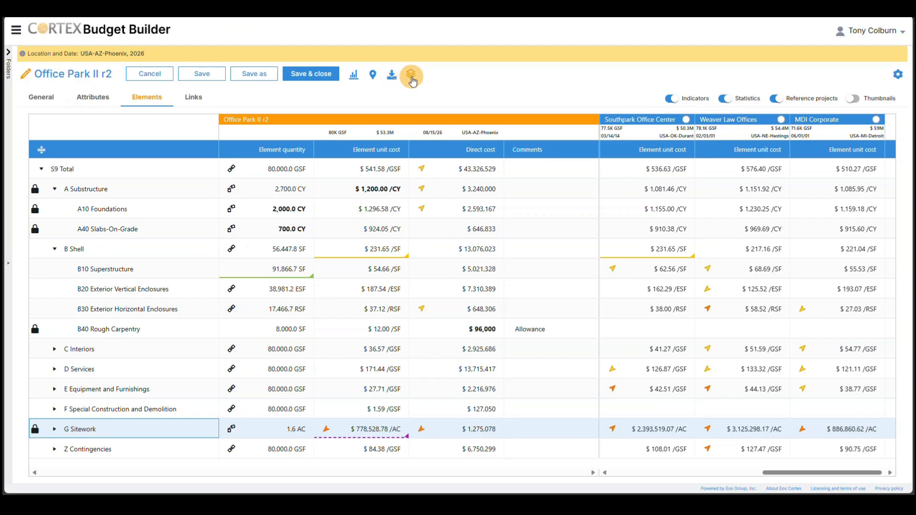
# Step: Display the high-low chart of element unit cost for S9 Total
pyautogui.click(354, 75)
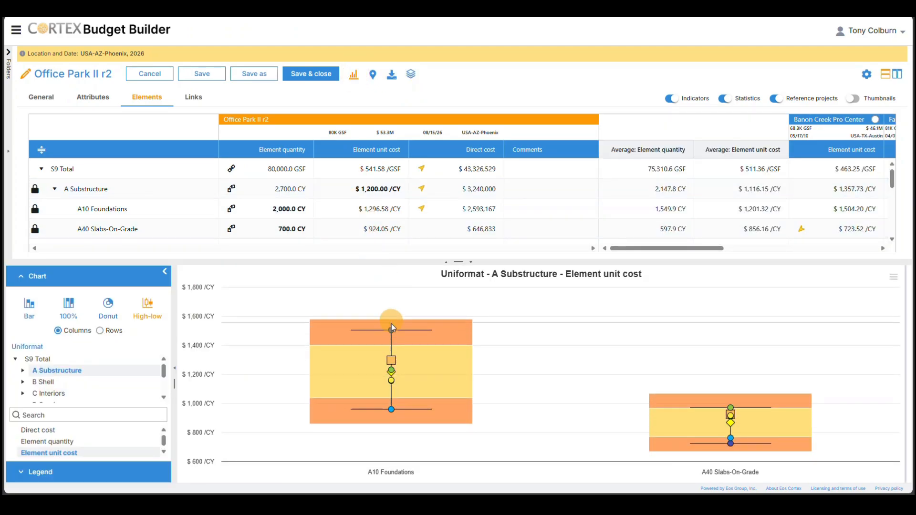
pyautogui.click(74, 360)
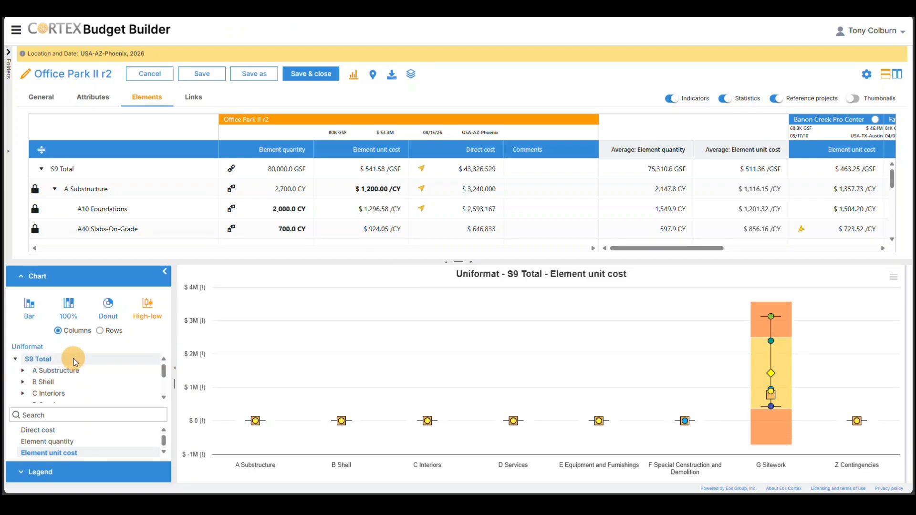
# Step: Close the chart, collapse the A Substructure and B Shell elements, and expand Z Contingencies to view its child elements
pyautogui.click(353, 82)
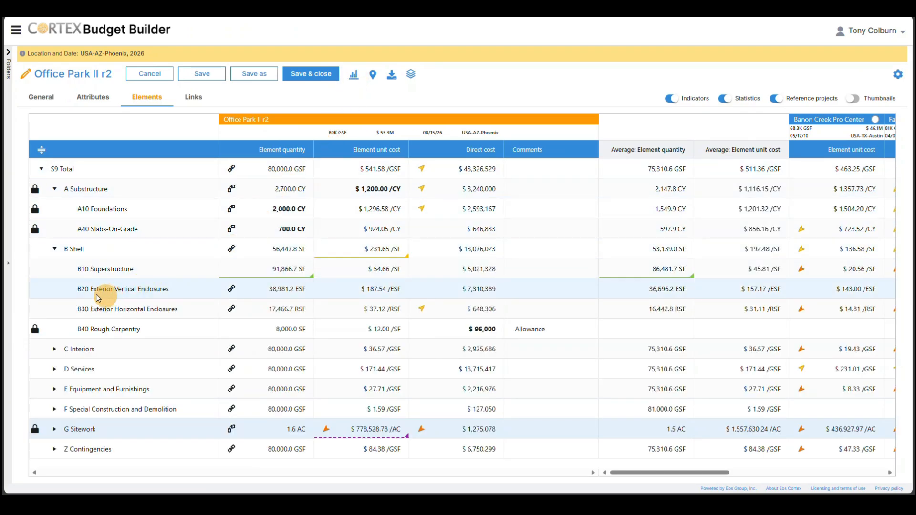
pyautogui.click(55, 190)
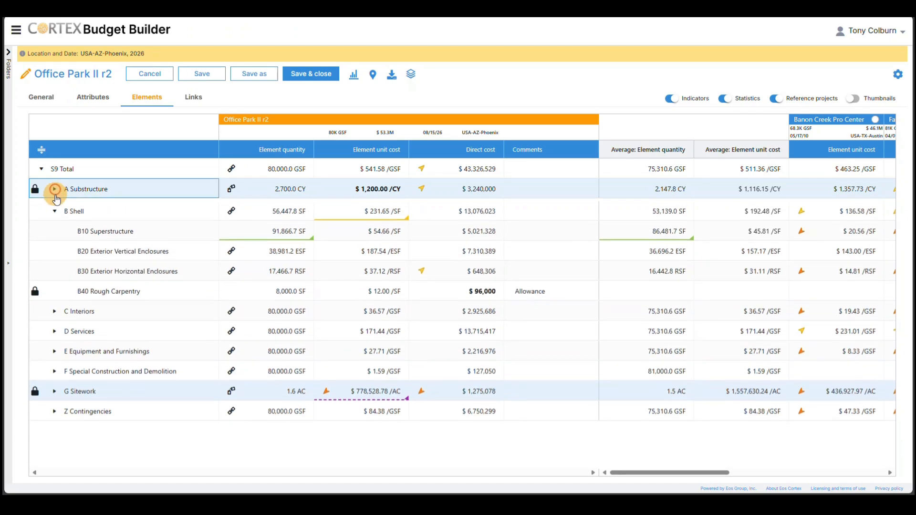
pyautogui.click(55, 211)
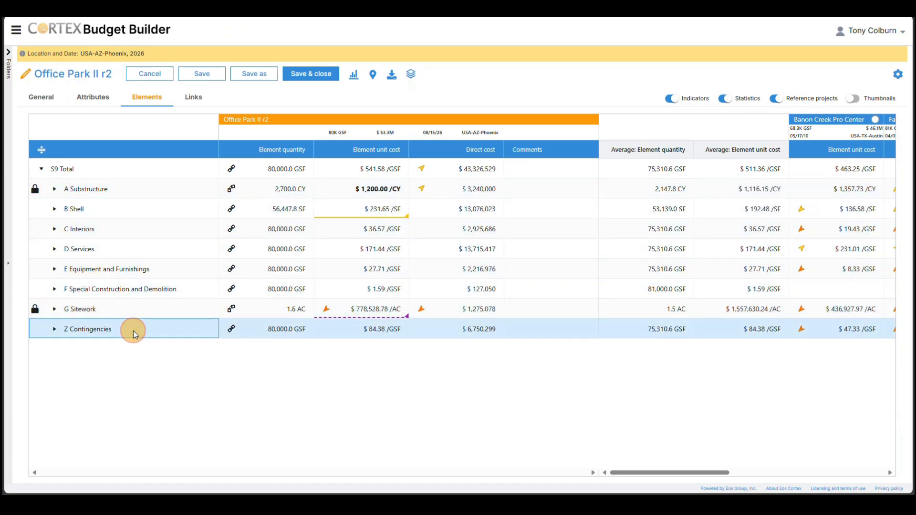
pyautogui.click(54, 330)
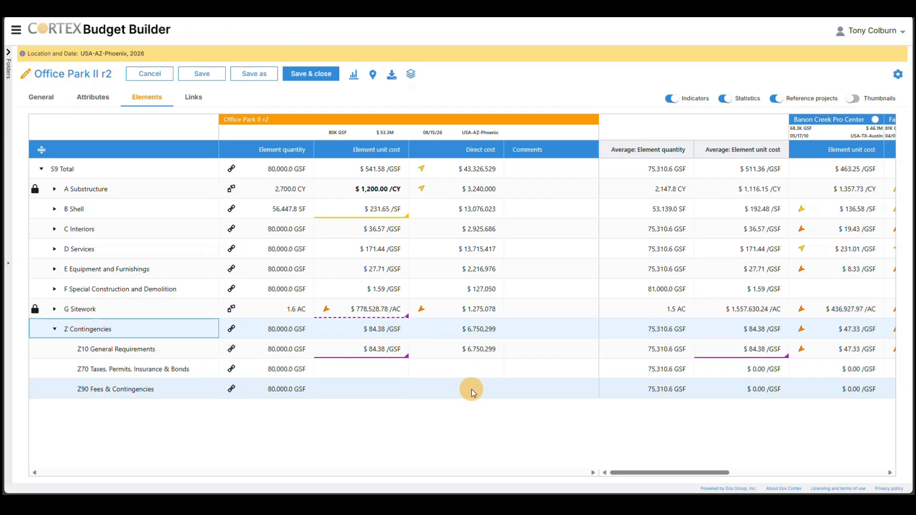
# Step: Hide the reference projects and statistics, and enlarge the Markups table beneath the elements
pyautogui.click(779, 102)
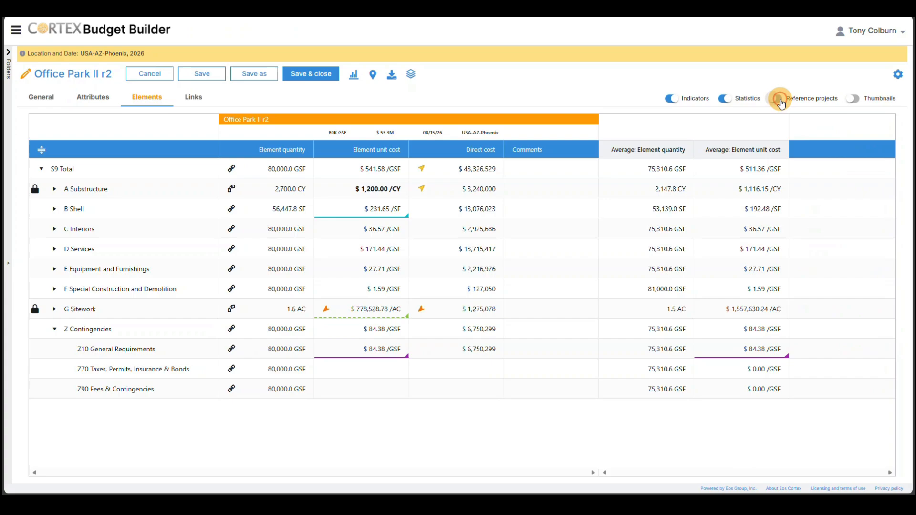
pyautogui.click(733, 103)
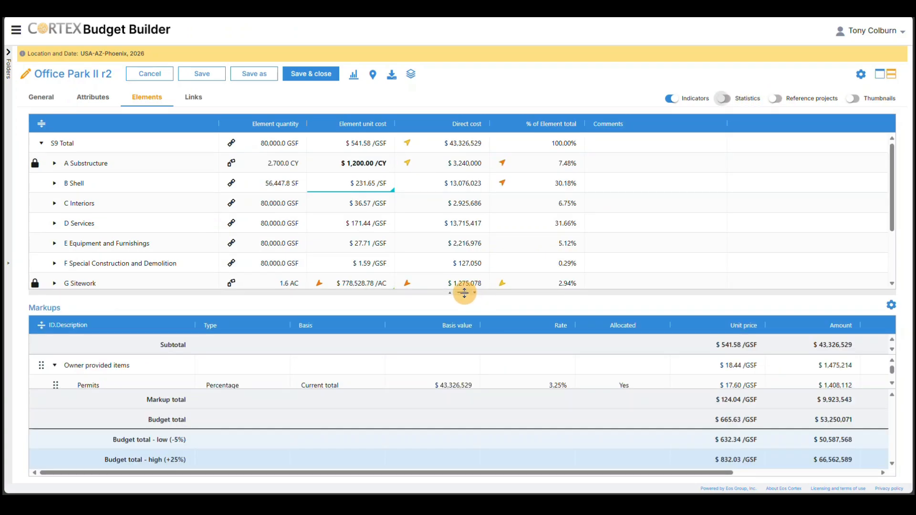
pyautogui.moveTo(464, 293); pyautogui.dragTo(455, 157)
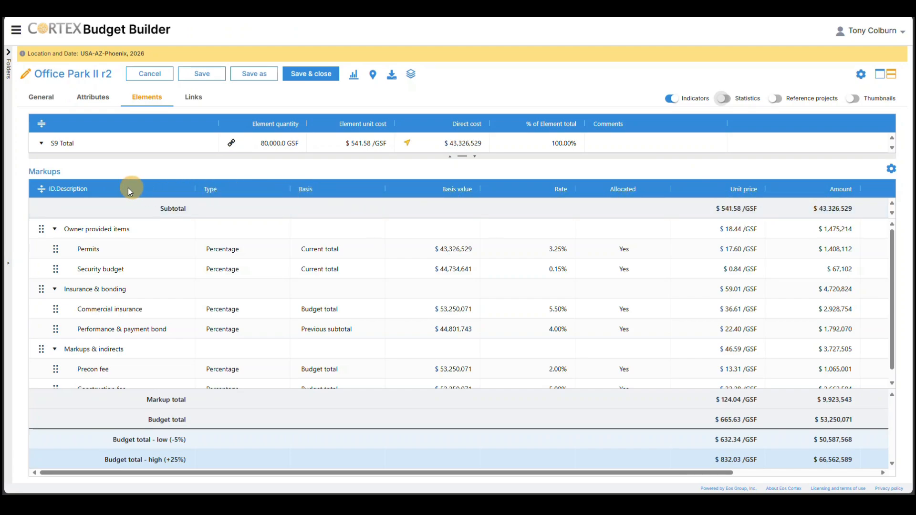
# Step: Collapse the markup groups, expand Owner provided items, and set the Permits markup rate to 4.50%
pyautogui.click(42, 191)
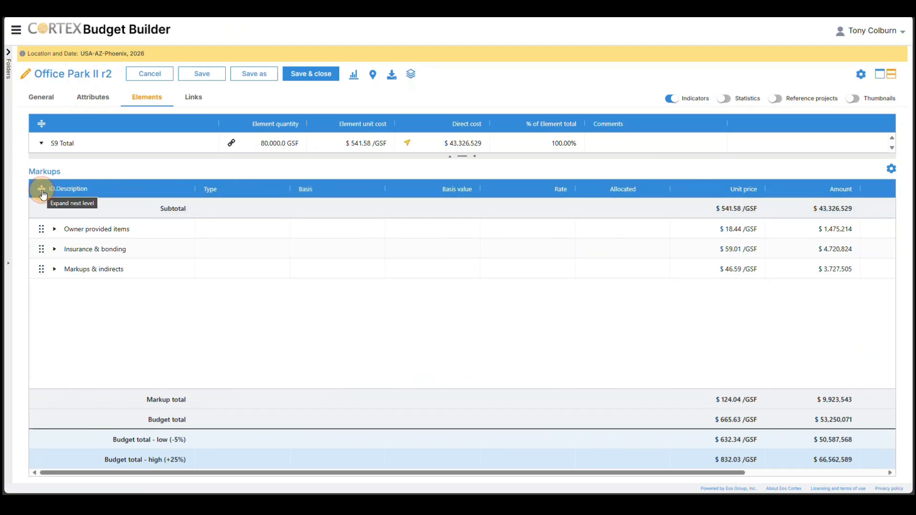
pyautogui.click(55, 228)
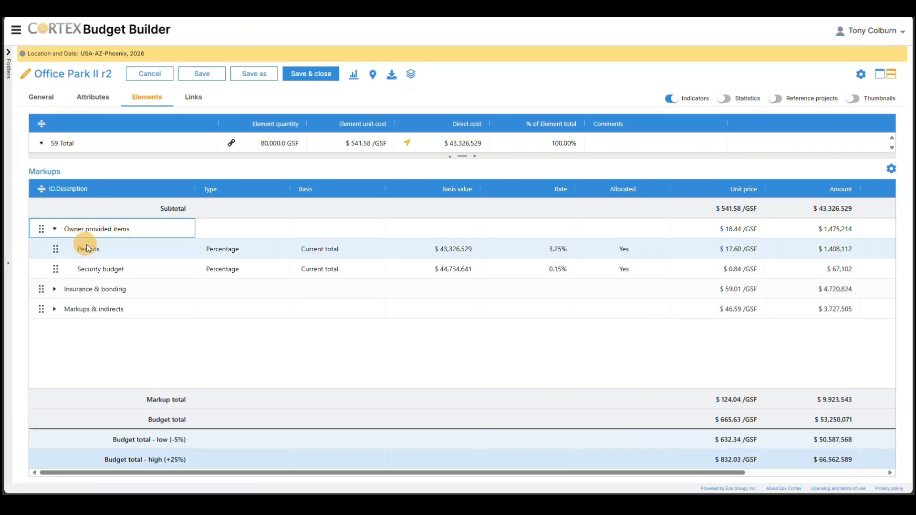
pyautogui.click(103, 250)
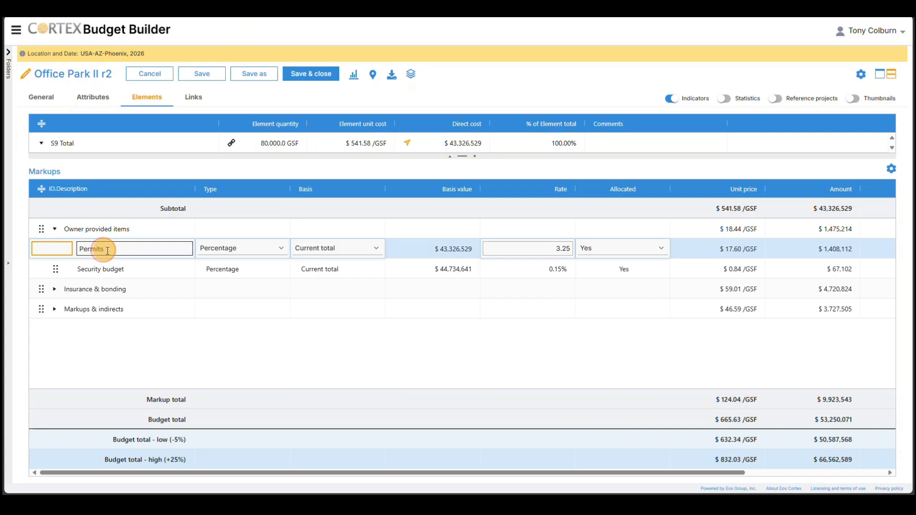
pyautogui.click(280, 249)
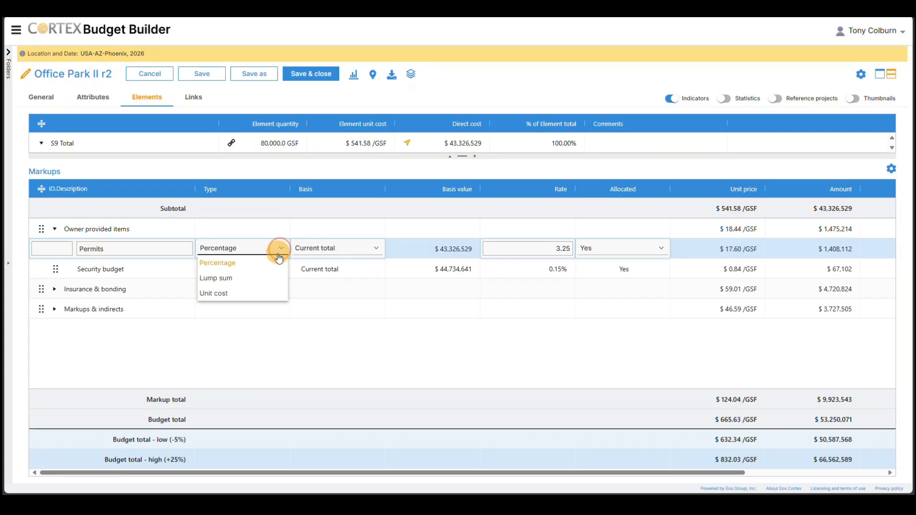
pyautogui.click(374, 249)
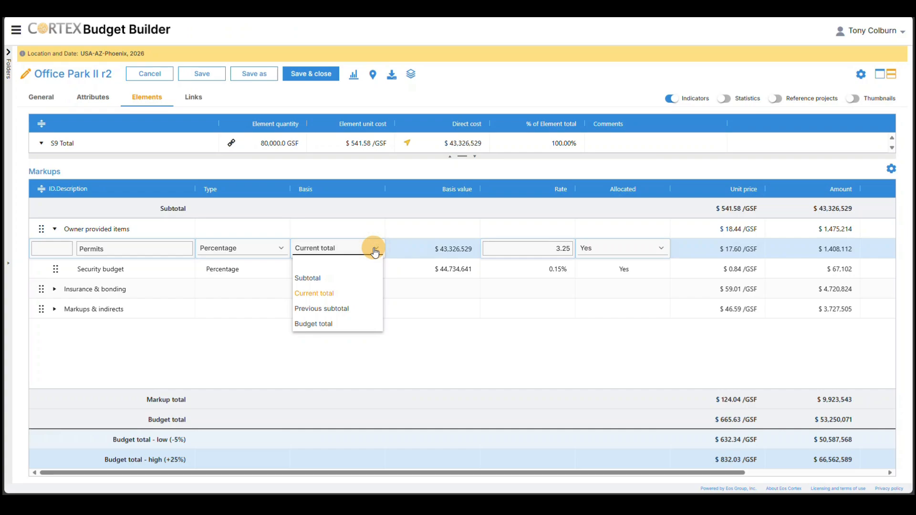
pyautogui.click(534, 250)
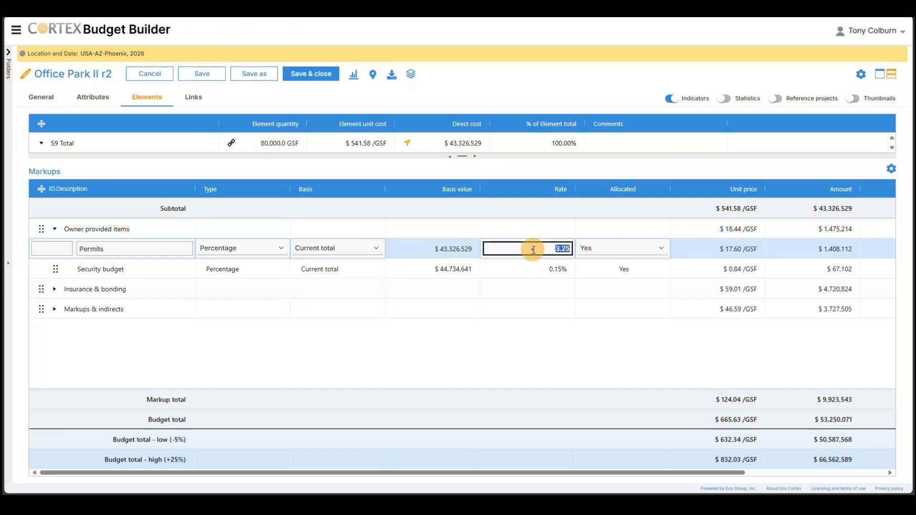
pyautogui.write('4.5')
pyautogui.click(661, 249)
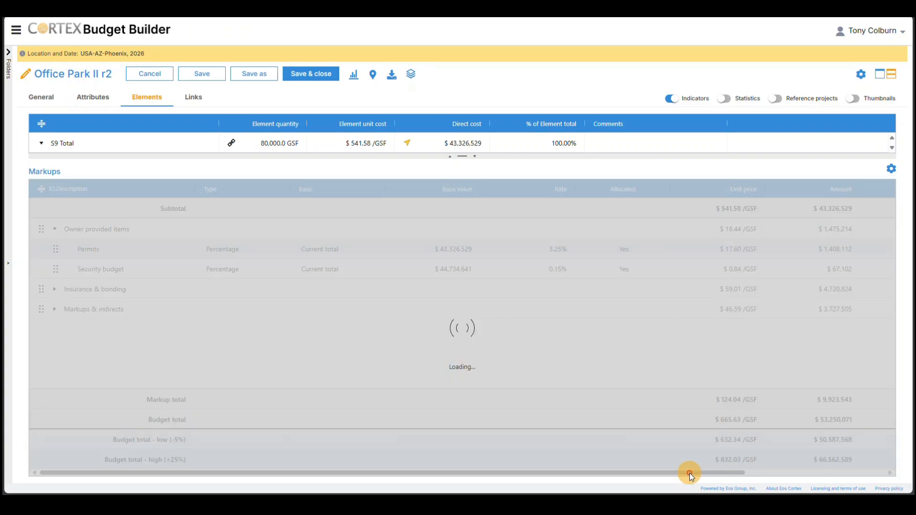
pyautogui.moveTo(689, 473); pyautogui.dragTo(649, 489)
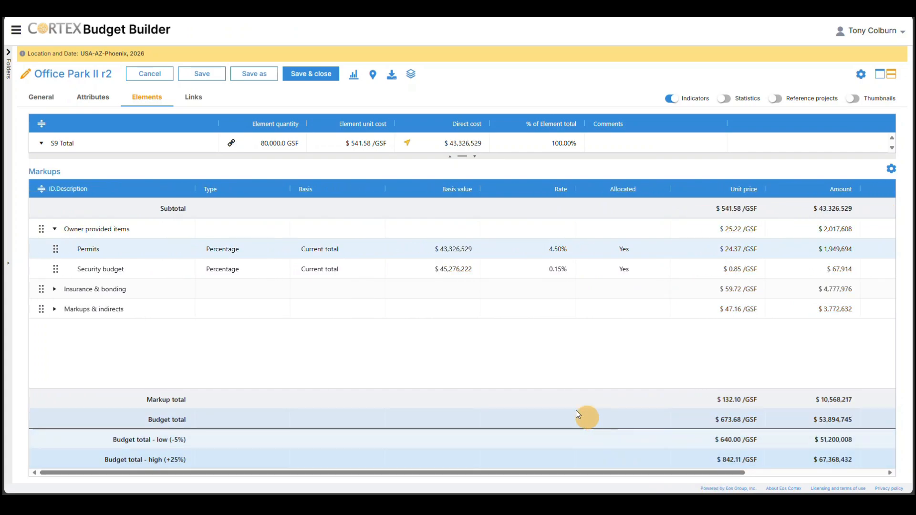
# Step: Add a lump sum markup row named Drones & photography with an amount of $50,000 to the Owner provided items group
pyautogui.rightClick(156, 230)
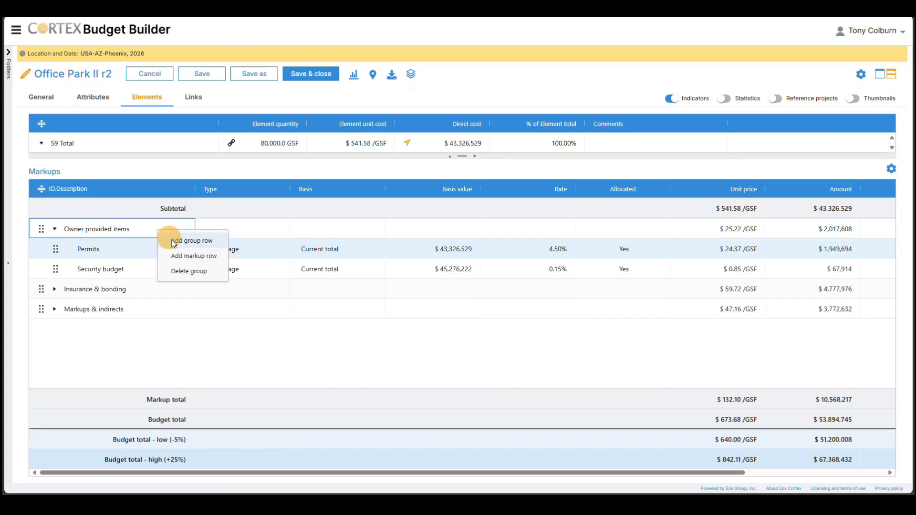
pyautogui.click(183, 257)
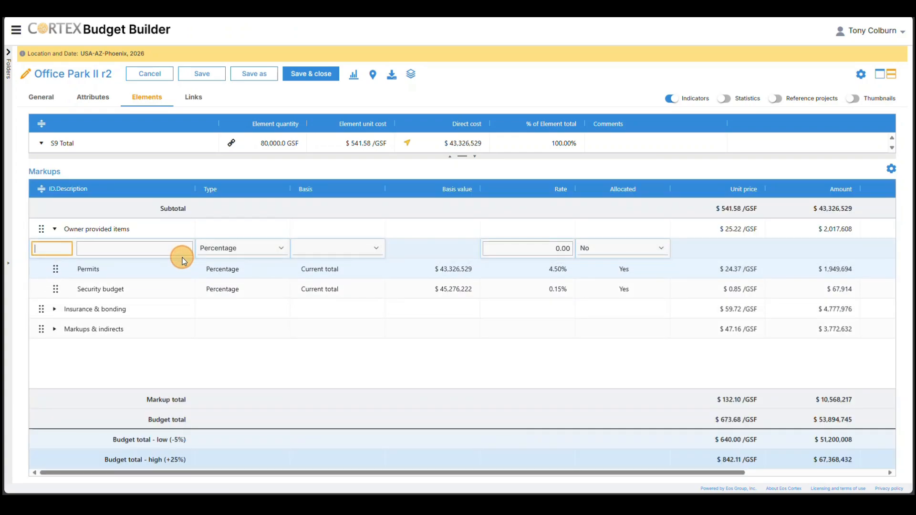
pyautogui.click(156, 248)
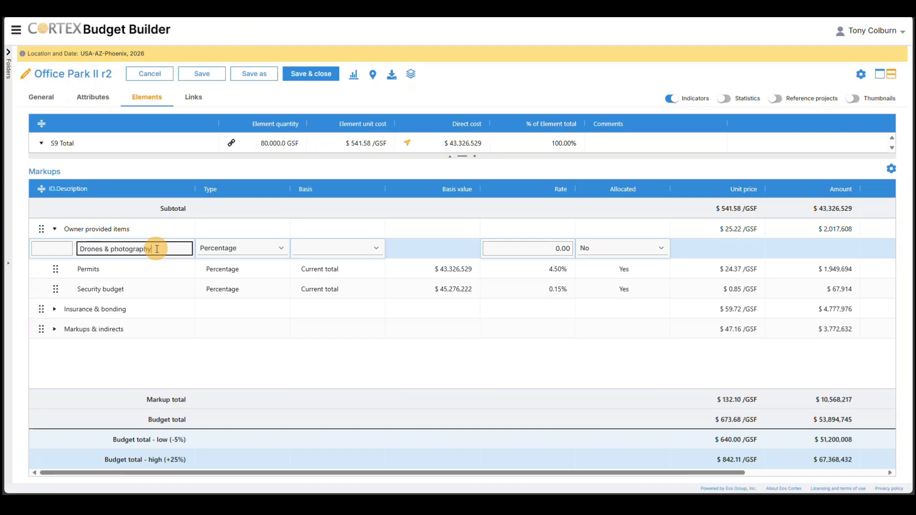
pyautogui.click(280, 252)
pyautogui.click(257, 276)
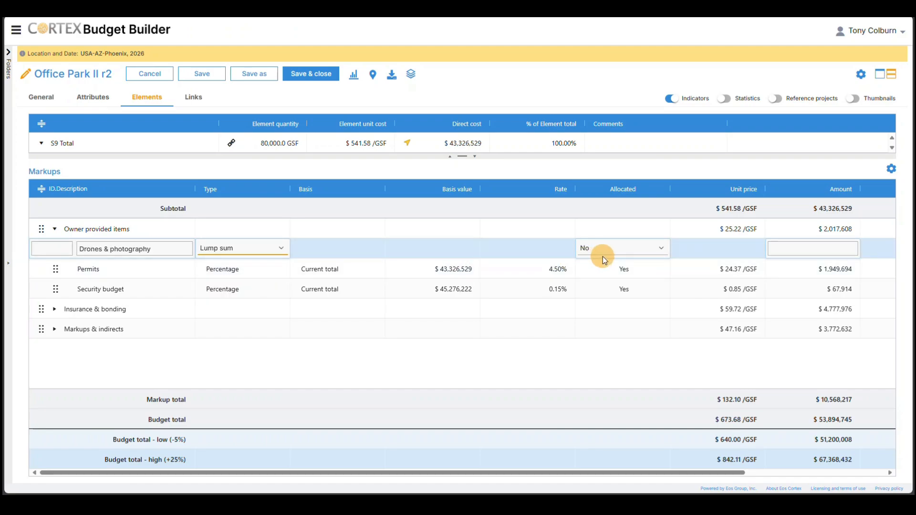
pyautogui.click(794, 249)
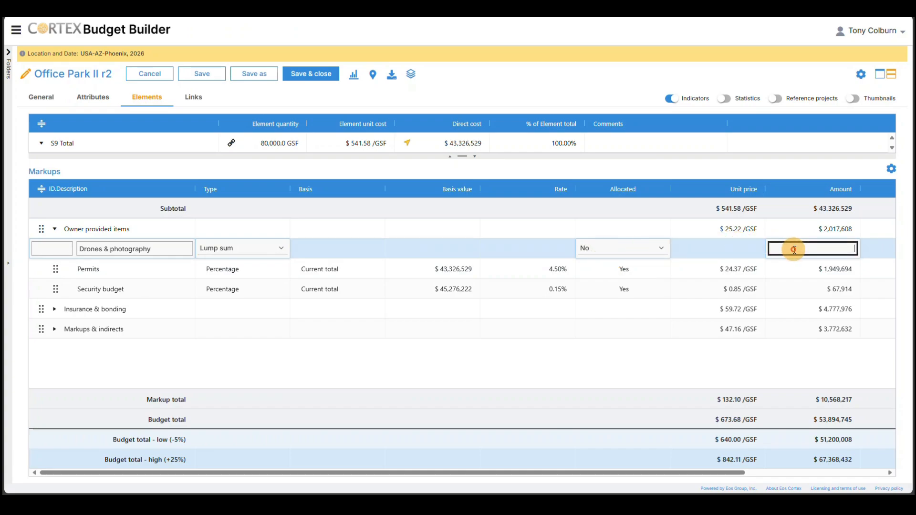
pyautogui.write('50,000')
pyautogui.press('Return')
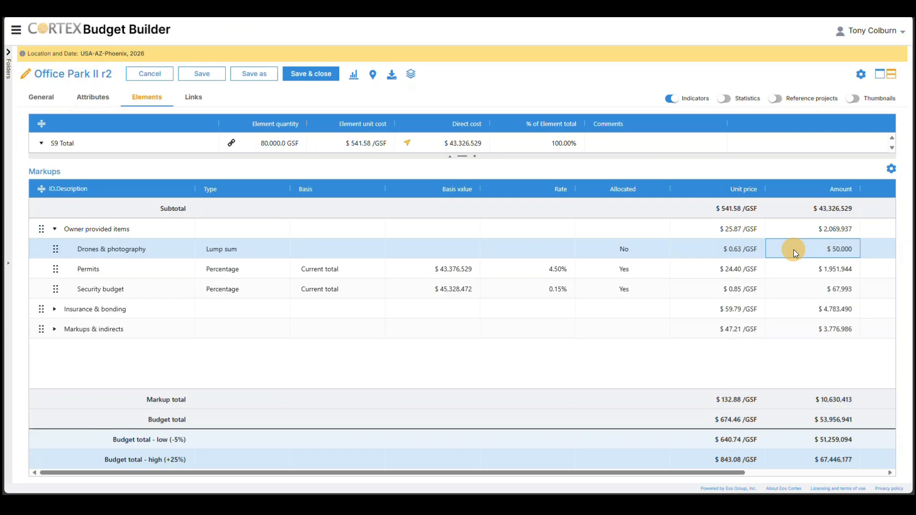
# Step: Expand the Insurance & bonding and Markups & indirects groups to review their markup rows
pyautogui.click(55, 311)
pyautogui.click(55, 311)
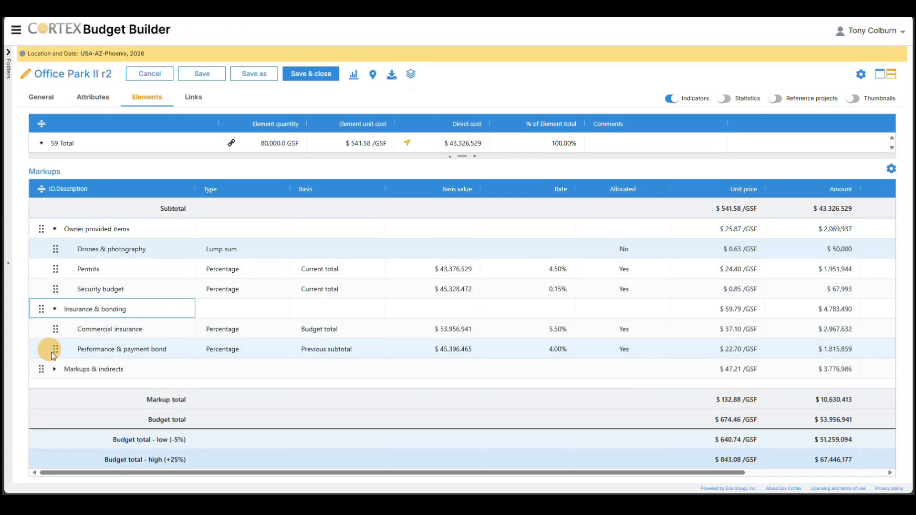
pyautogui.click(56, 371)
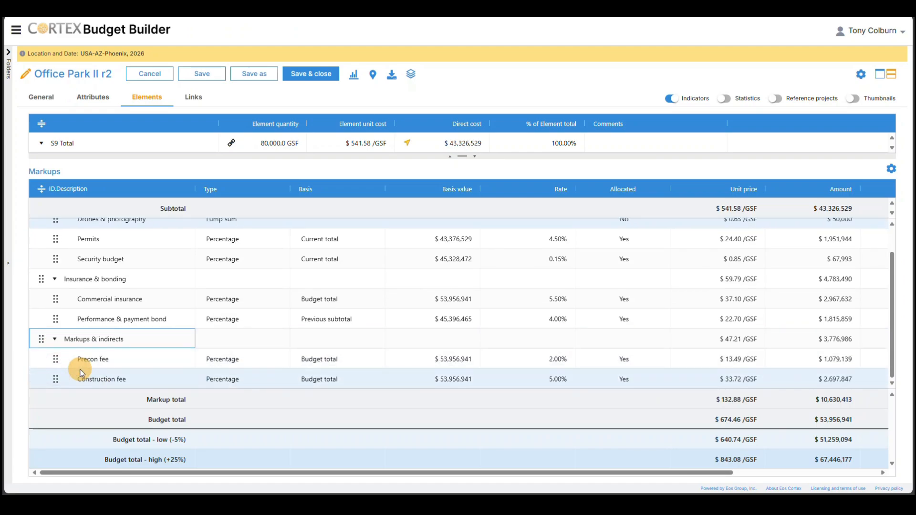
pyautogui.scroll(1, 82, 373)
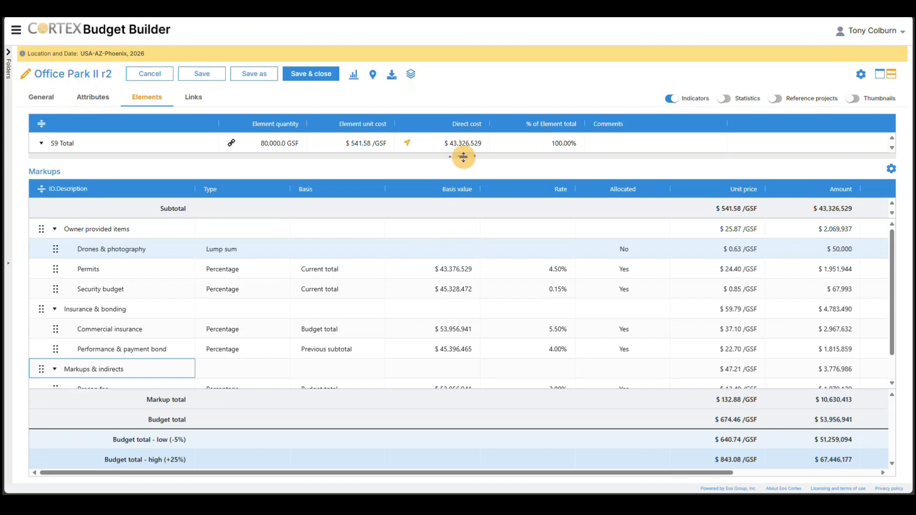
# Step: Enlarge the elements table, set the Budget total unit price to $675/GSF, and submit the distribution to all unlocked elements
pyautogui.moveTo(463, 156); pyautogui.dragTo(466, 319)
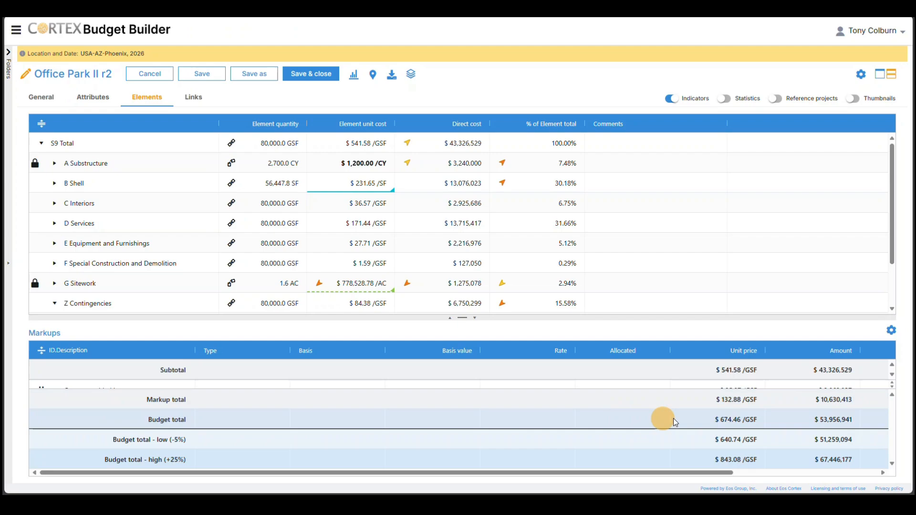
pyautogui.click(738, 420)
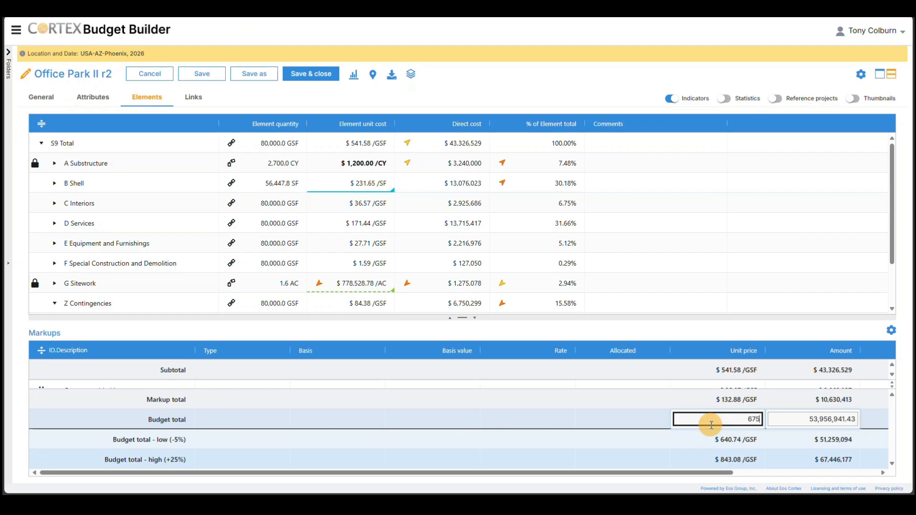
pyautogui.write('675')
pyautogui.press('Return')
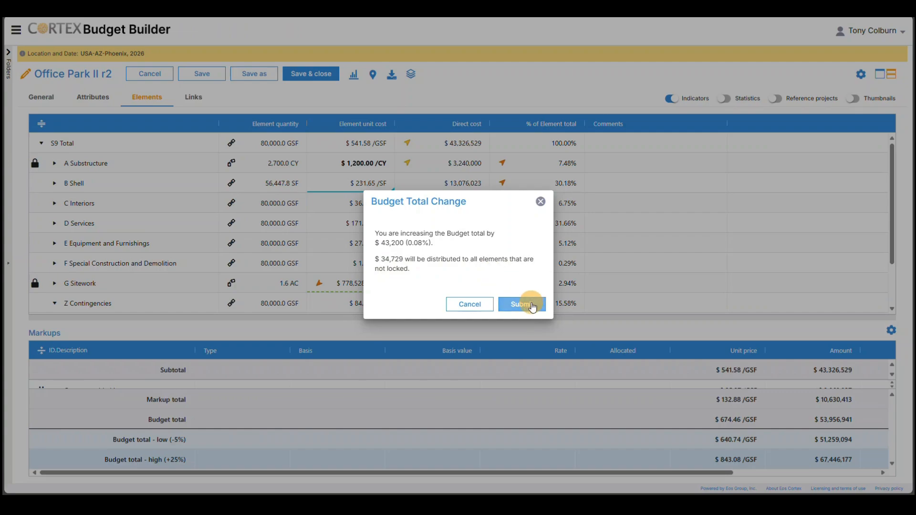
pyautogui.click(533, 306)
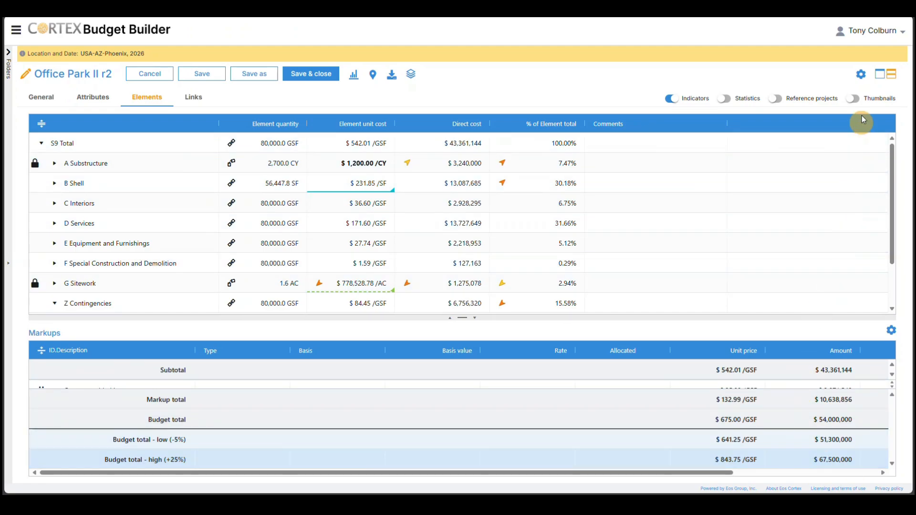
# Step: Add the Element unit price and Element total columns to the elements table, placing them in that order after Direct cost, and save the settings
pyautogui.click(861, 75)
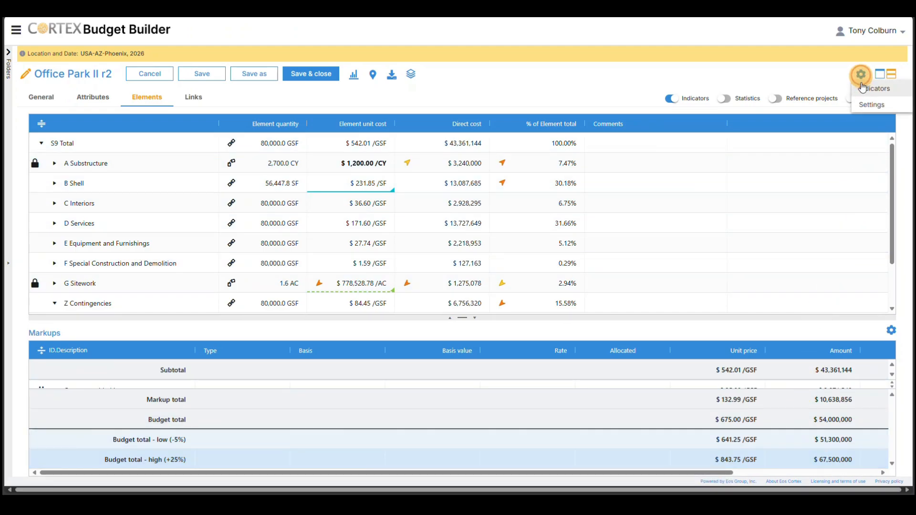
pyautogui.click(867, 100)
pyautogui.click(518, 280)
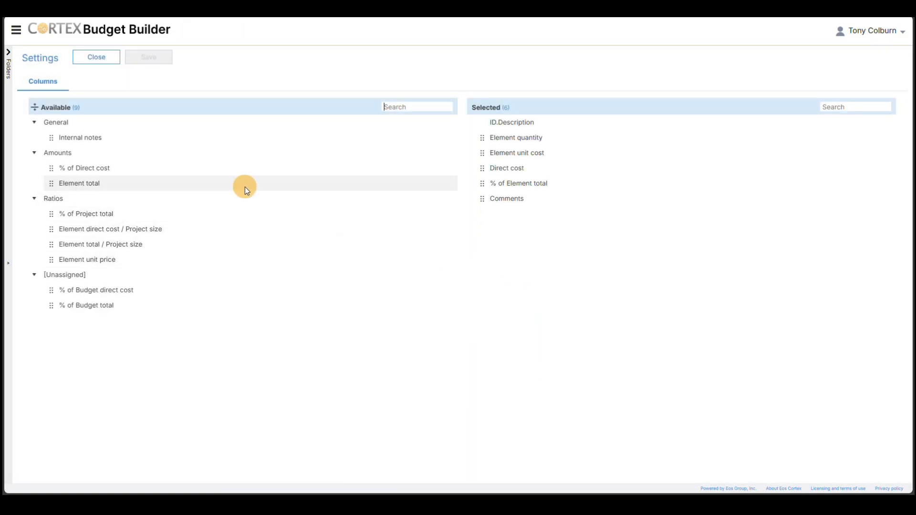
pyautogui.doubleClick(245, 186)
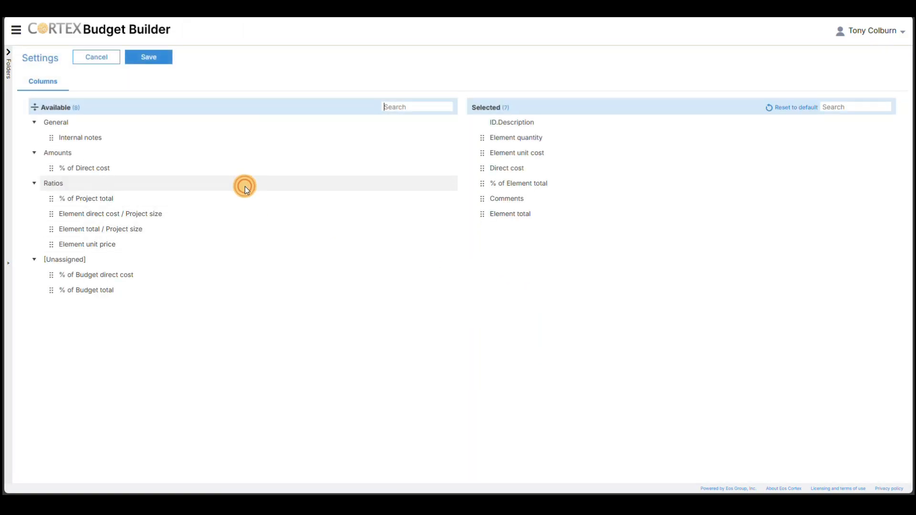
pyautogui.doubleClick(210, 244)
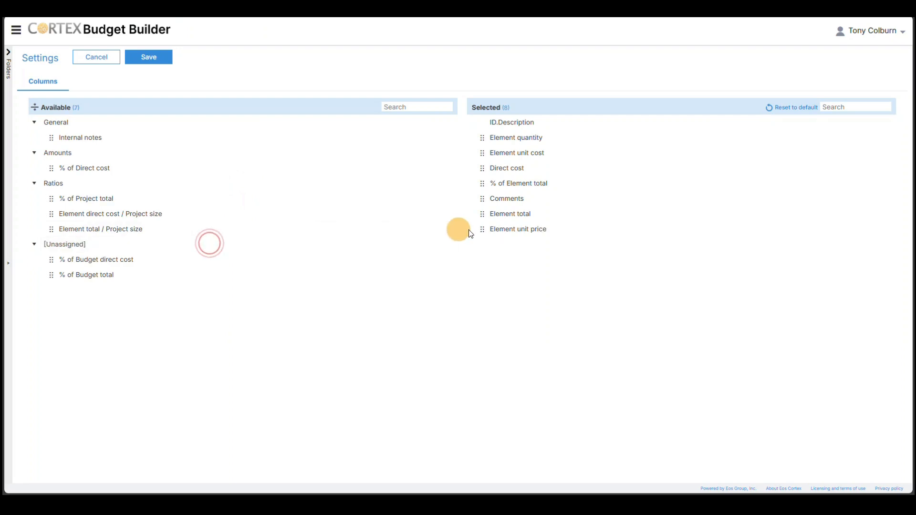
pyautogui.moveTo(509, 232); pyautogui.dragTo(520, 179)
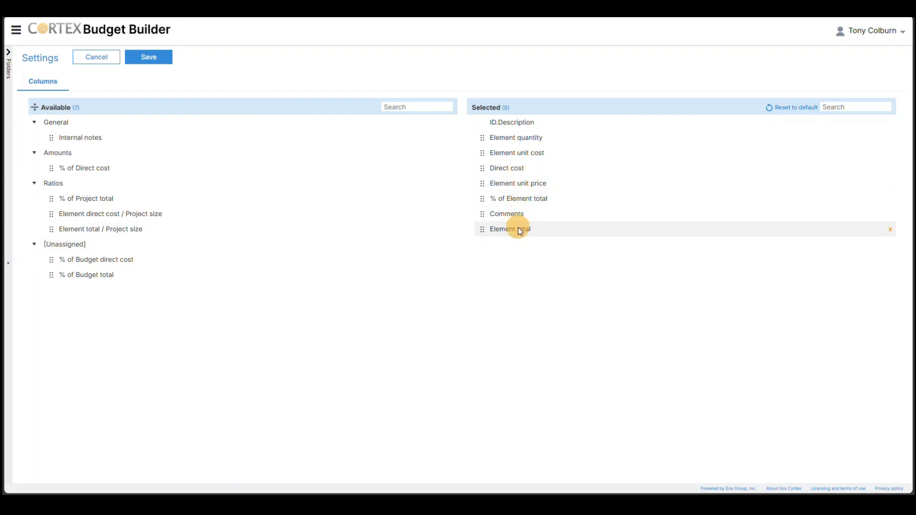
pyautogui.moveTo(518, 227); pyautogui.dragTo(528, 192)
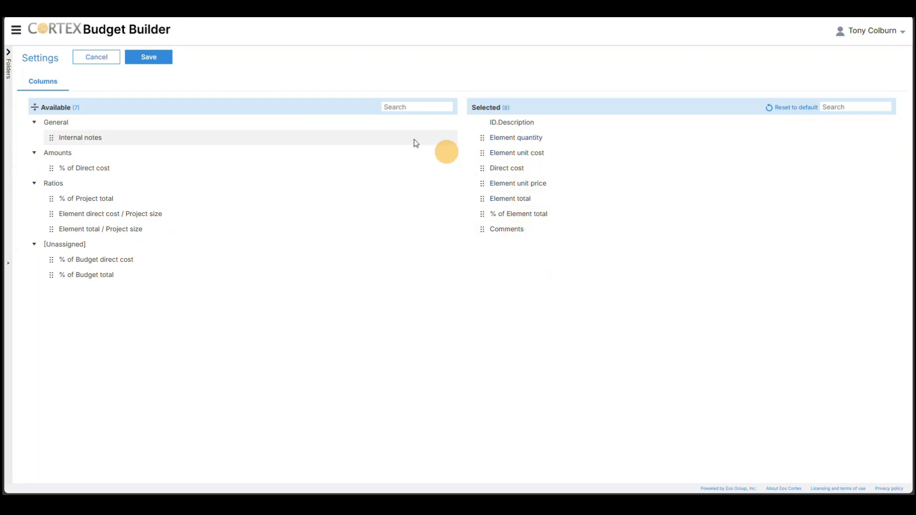
pyautogui.click(160, 64)
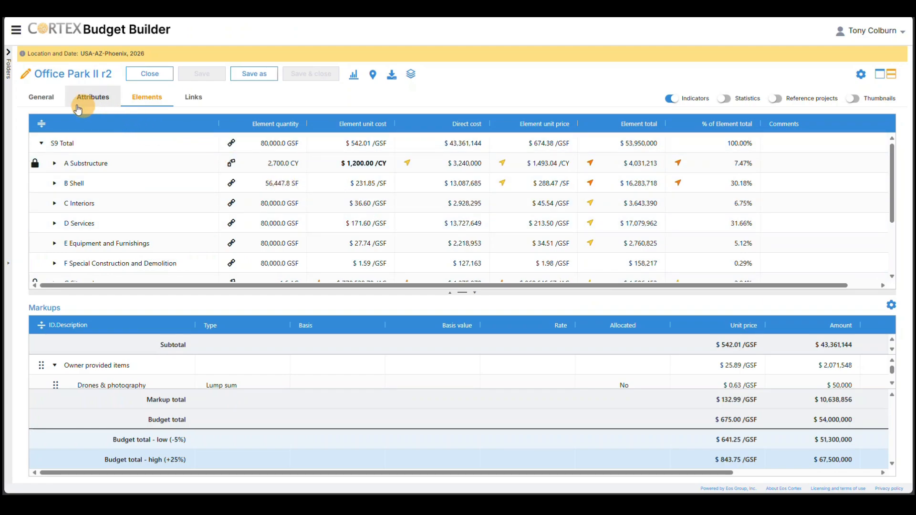
# Step: Paste the prepared office building description with the Eos Group Construction, Inc. logo into the budget's project summary and save the budget
pyautogui.click(47, 106)
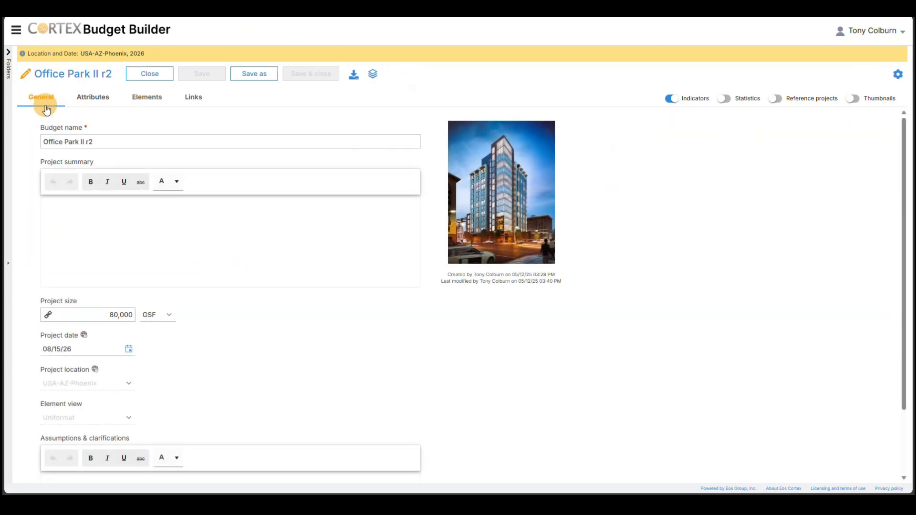
pyautogui.click(113, 215)
pyautogui.click(113, 215)
pyautogui.hotkey('ctrl', 'v')
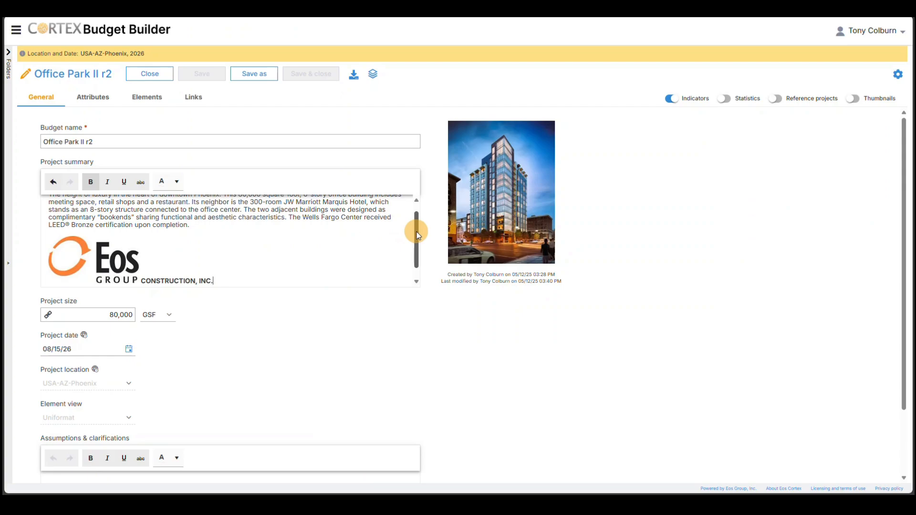
pyautogui.moveTo(415, 232); pyautogui.dragTo(416, 215)
pyautogui.click(340, 311)
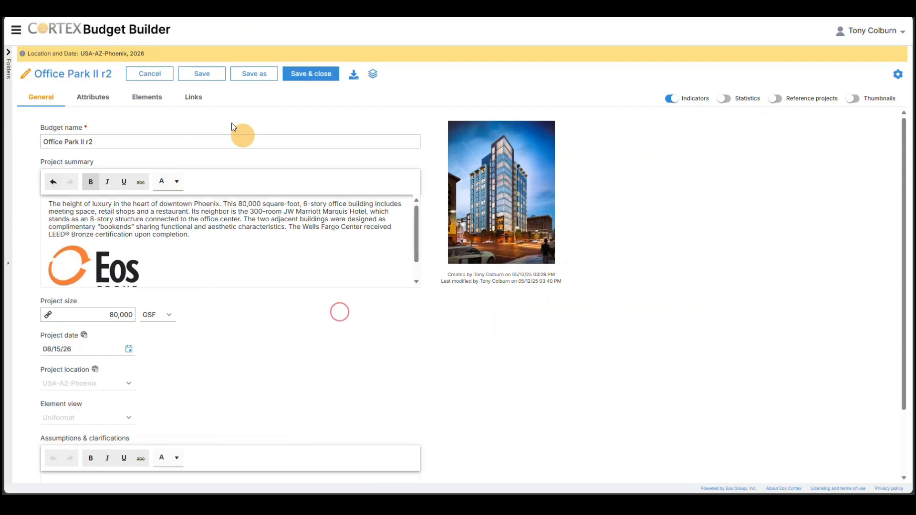
pyautogui.click(204, 80)
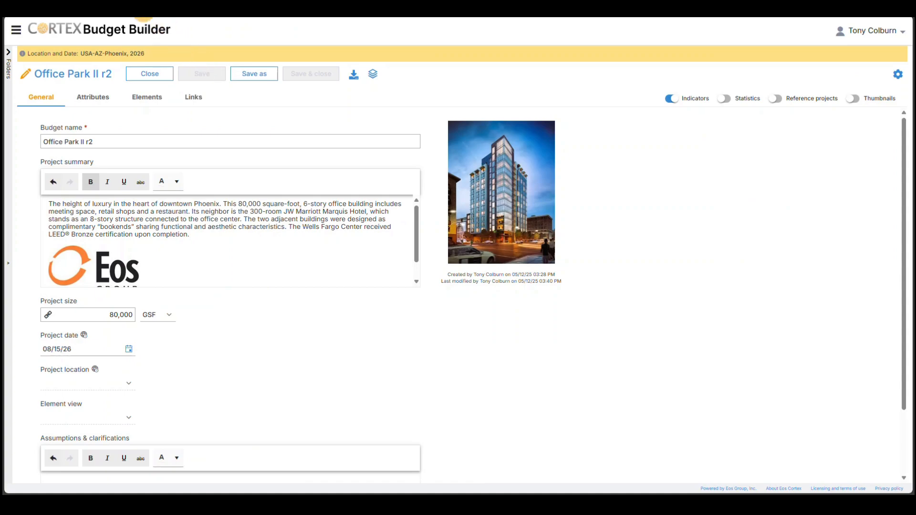
# Step: Open the Office Park II folder, compare its budgets Office Park II and Office Park II r2, and collapse the folder tree
pyautogui.click(21, 35)
pyautogui.click(8, 54)
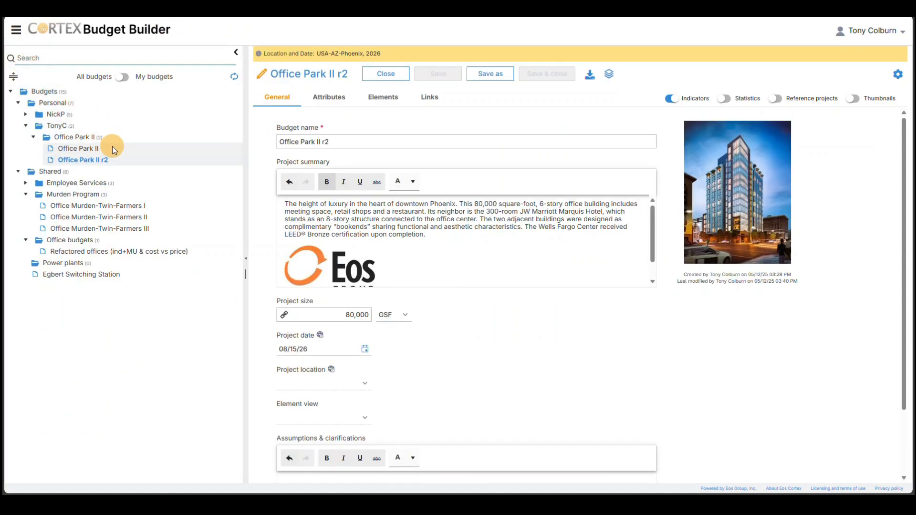
pyautogui.click(96, 136)
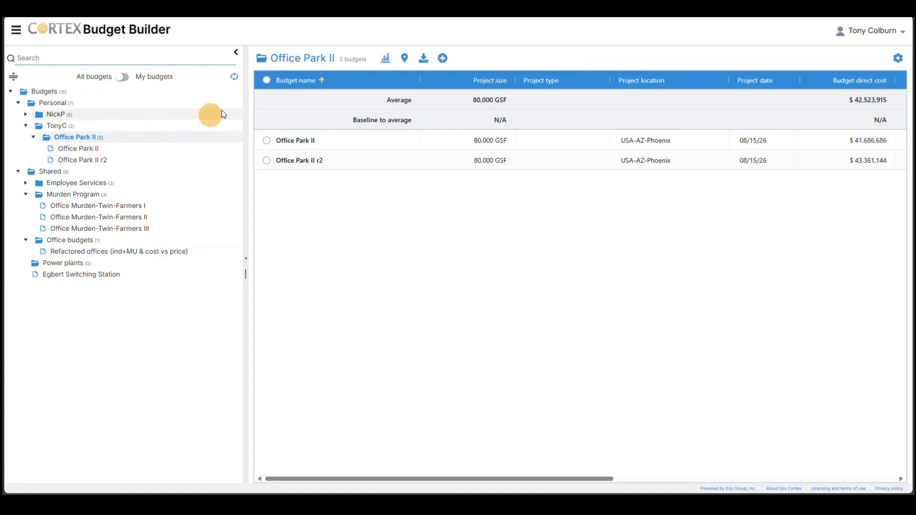
pyautogui.click(266, 80)
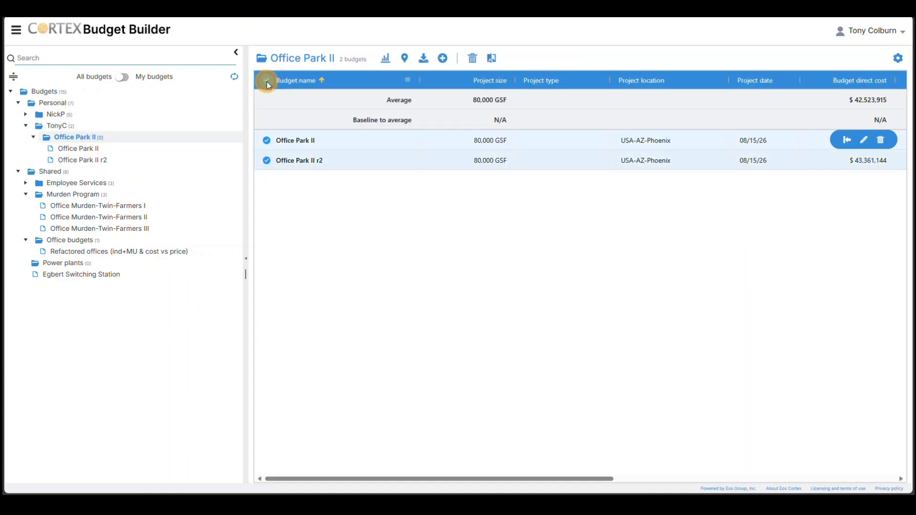
pyautogui.click(491, 59)
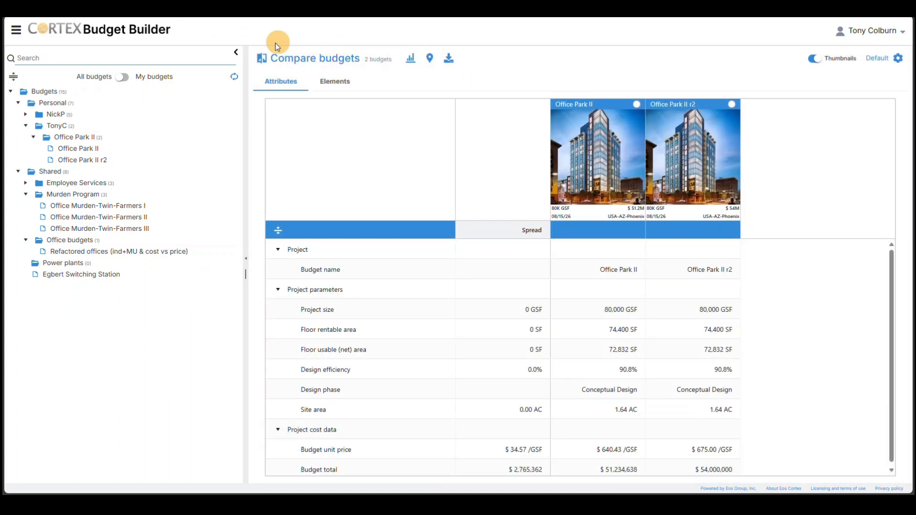
pyautogui.click(237, 51)
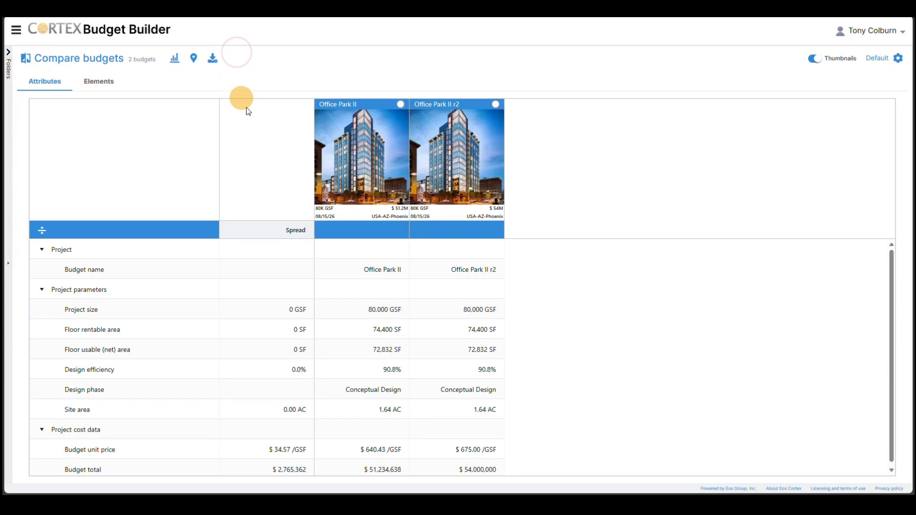
# Step: Show the compared budgets' elements only down to the main groups under S9 Total and display their chart
pyautogui.click(104, 85)
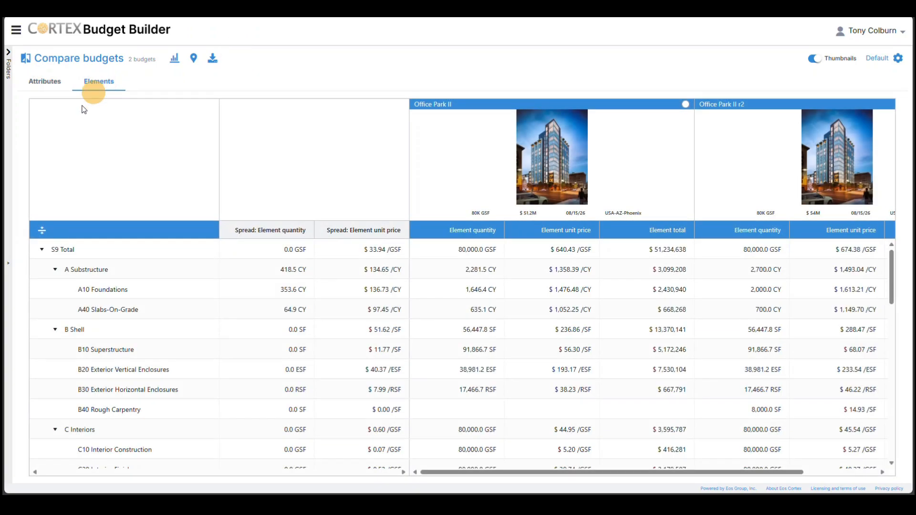
pyautogui.click(41, 232)
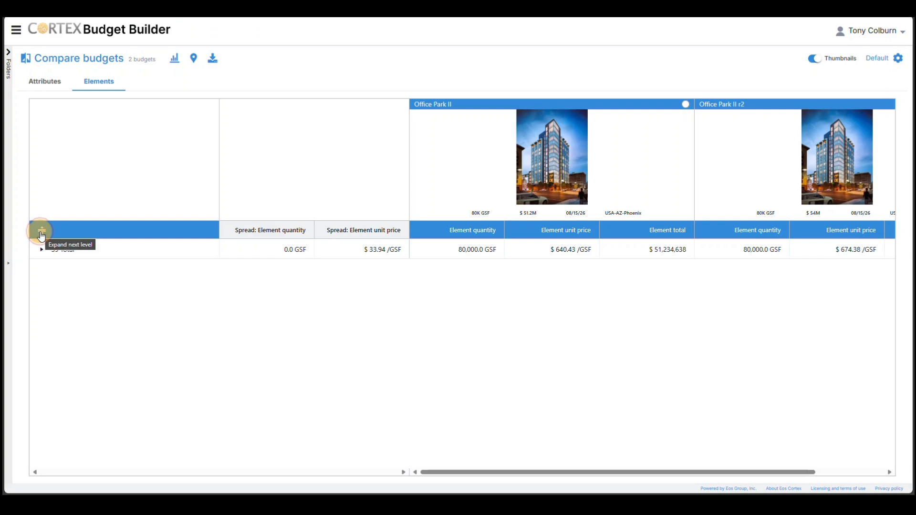
pyautogui.click(41, 232)
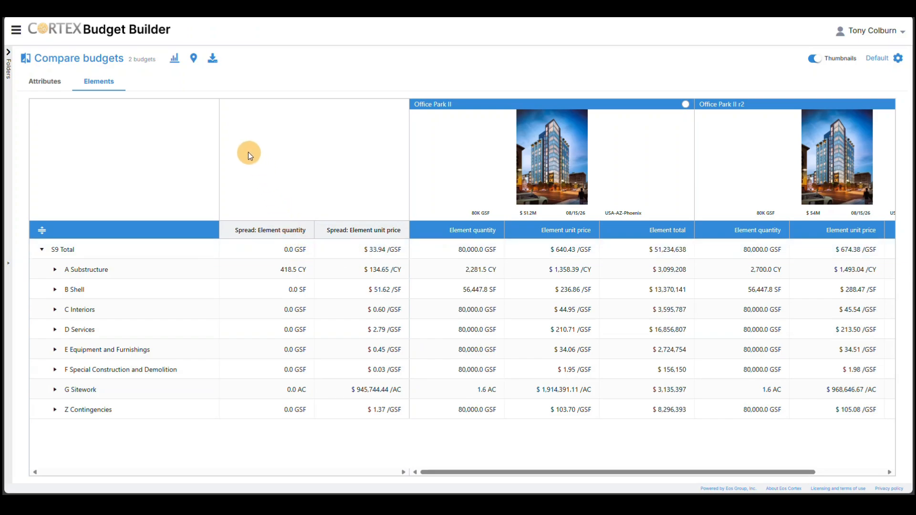
pyautogui.click(176, 61)
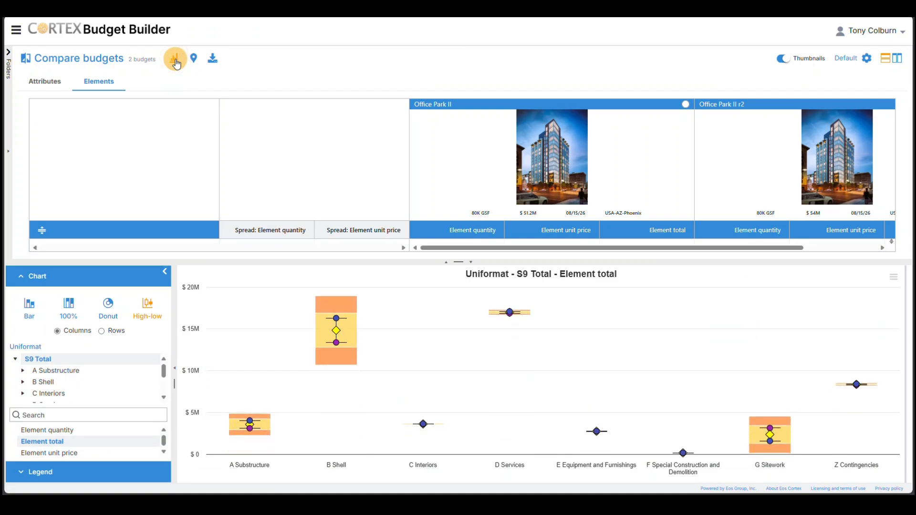